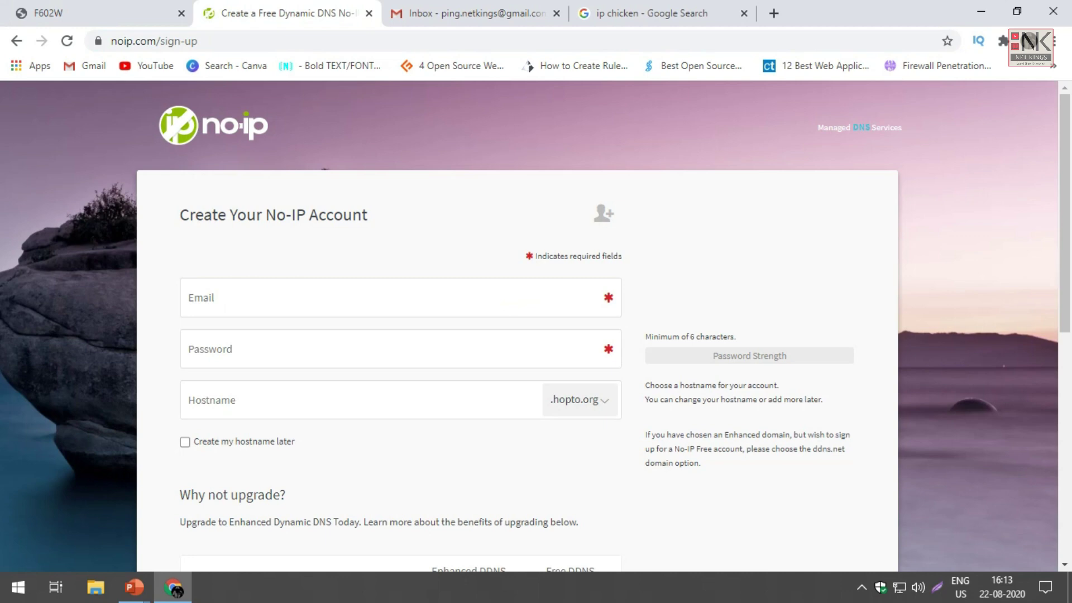
Step: Enter the account e-mail address in the No-IP sign-up form
click(391, 298)
text(m)
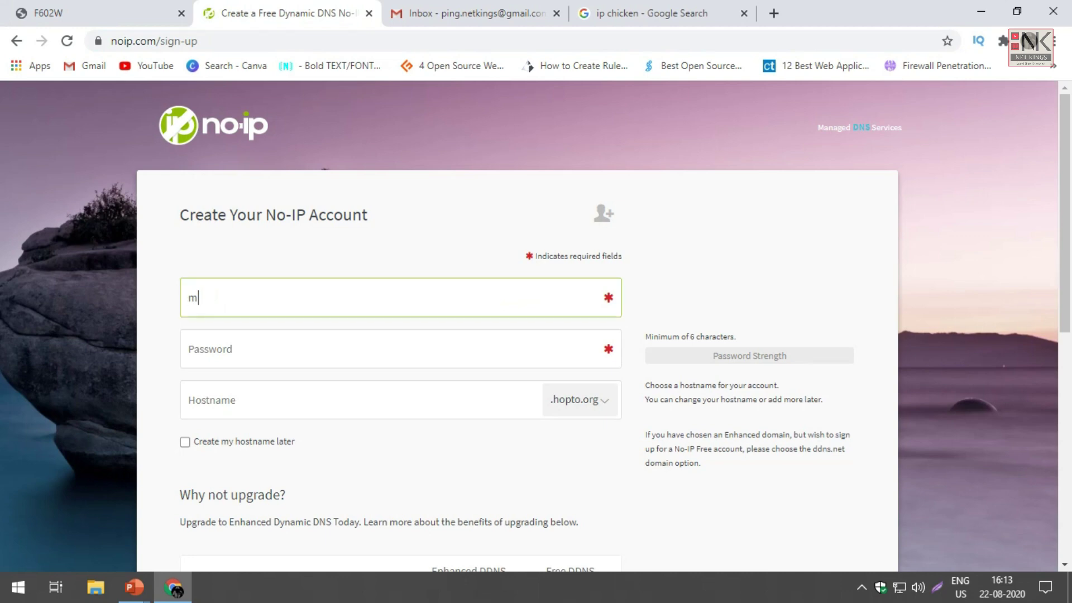
key(BackSpace)
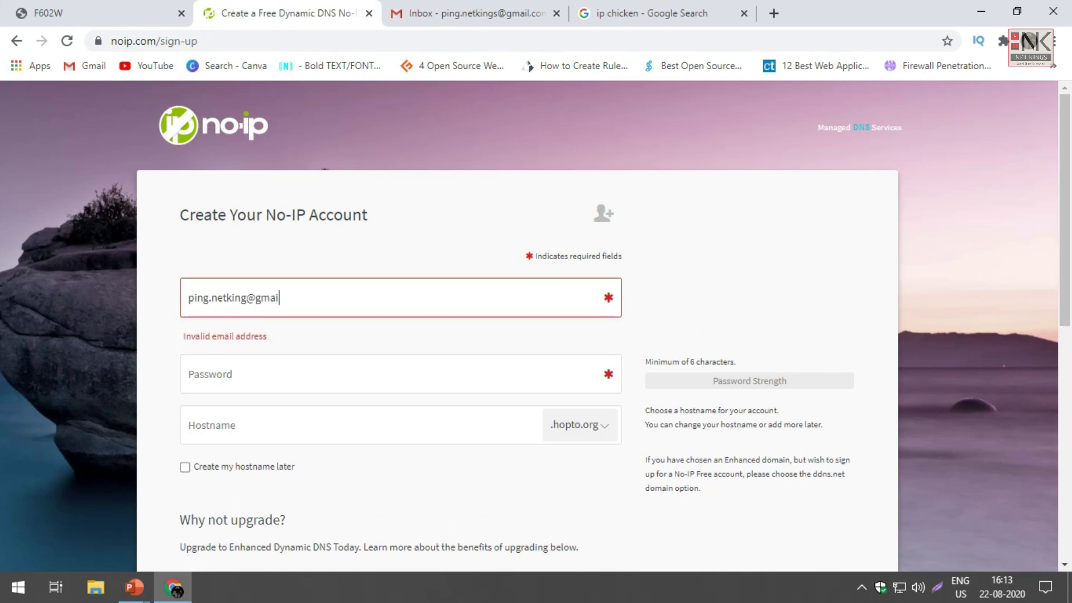
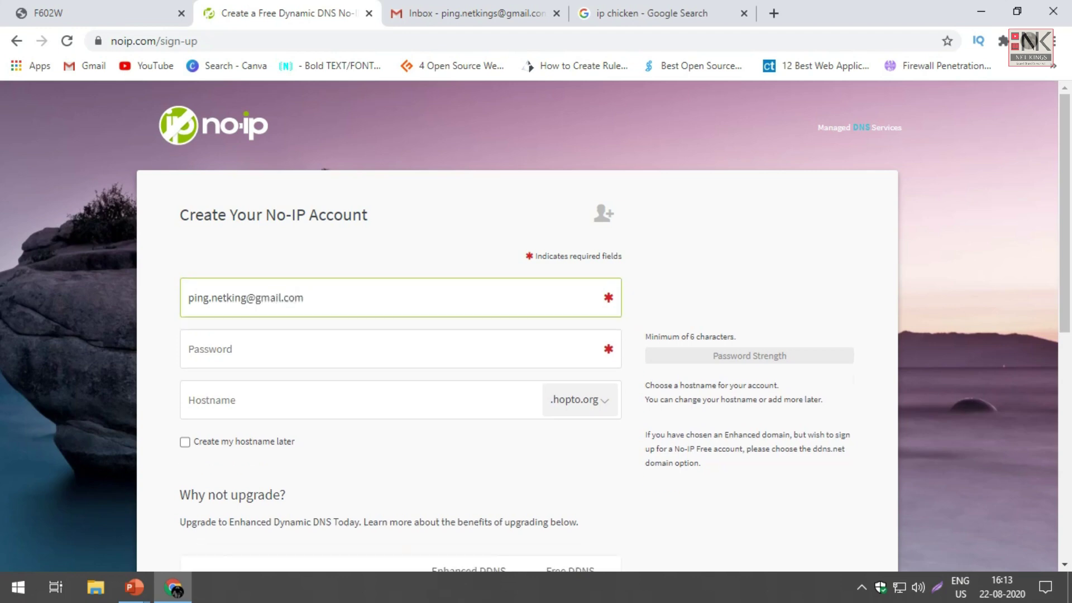
Step: Set a 12-character password and choose to create the hostname later
click(188, 349)
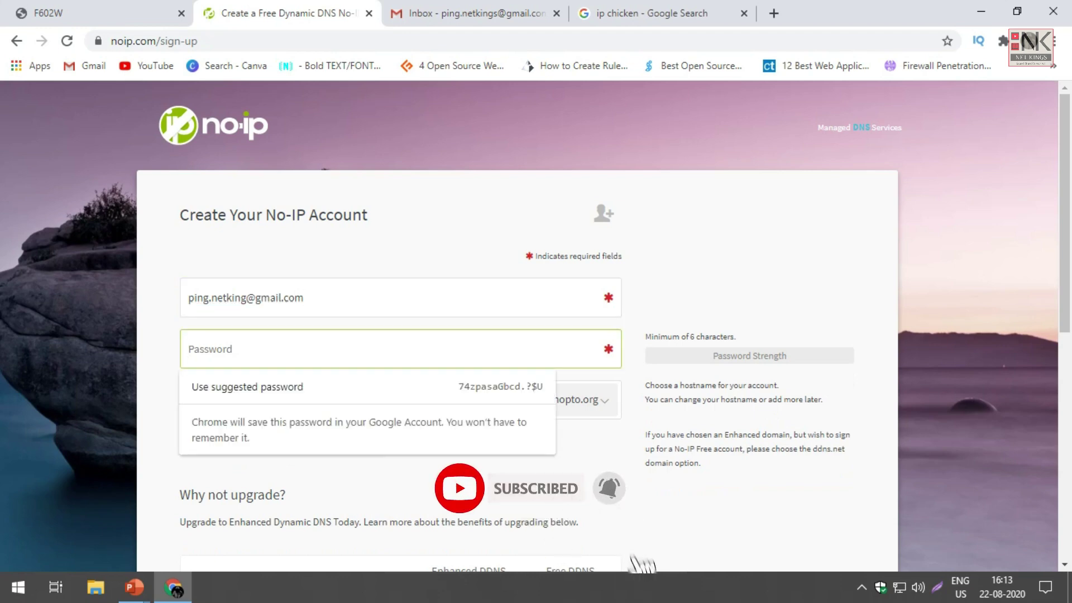
text(••)
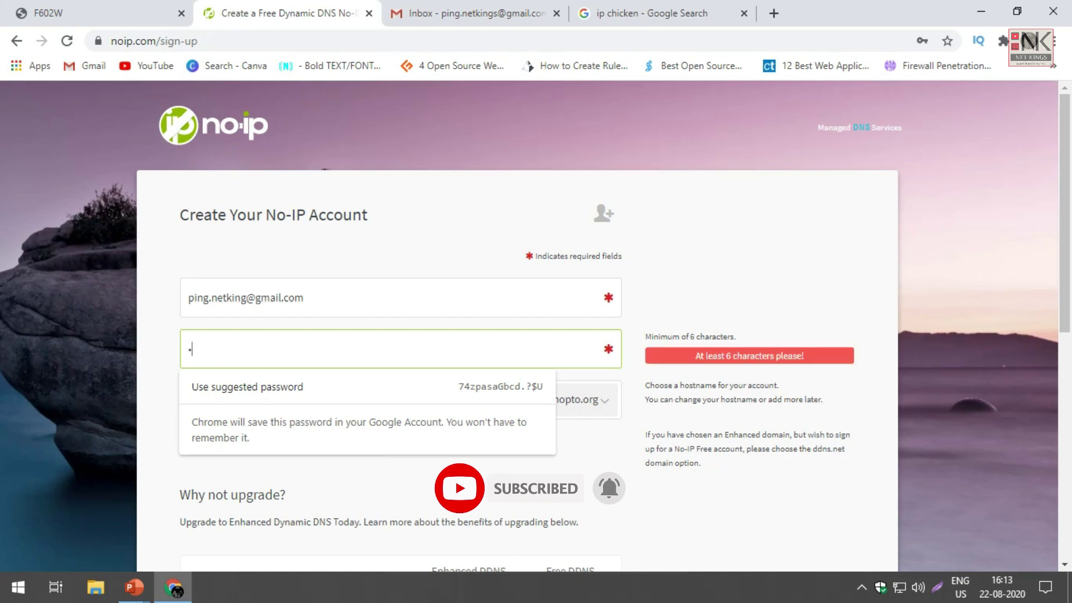
text(••)
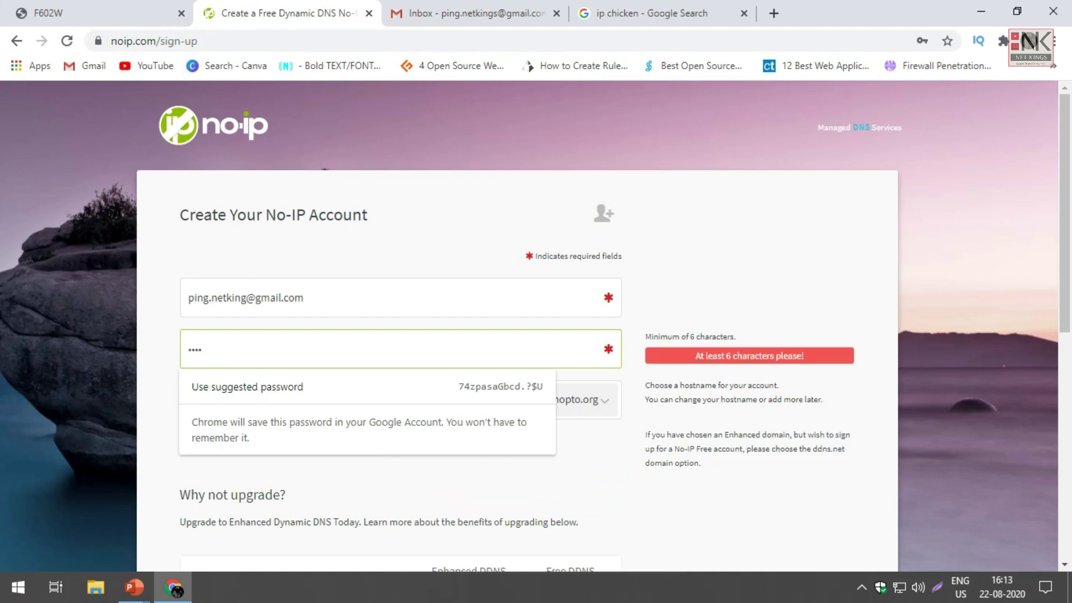
key(BackSpace)
key(BackSpace)
key(BackSpace)
key(BackSpace)
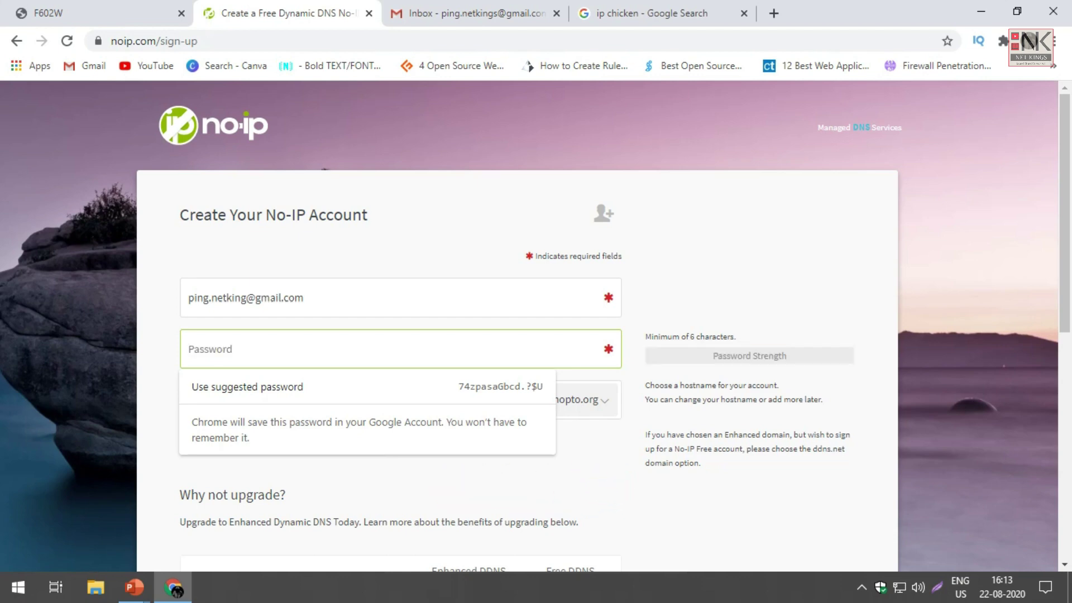
text(••••)
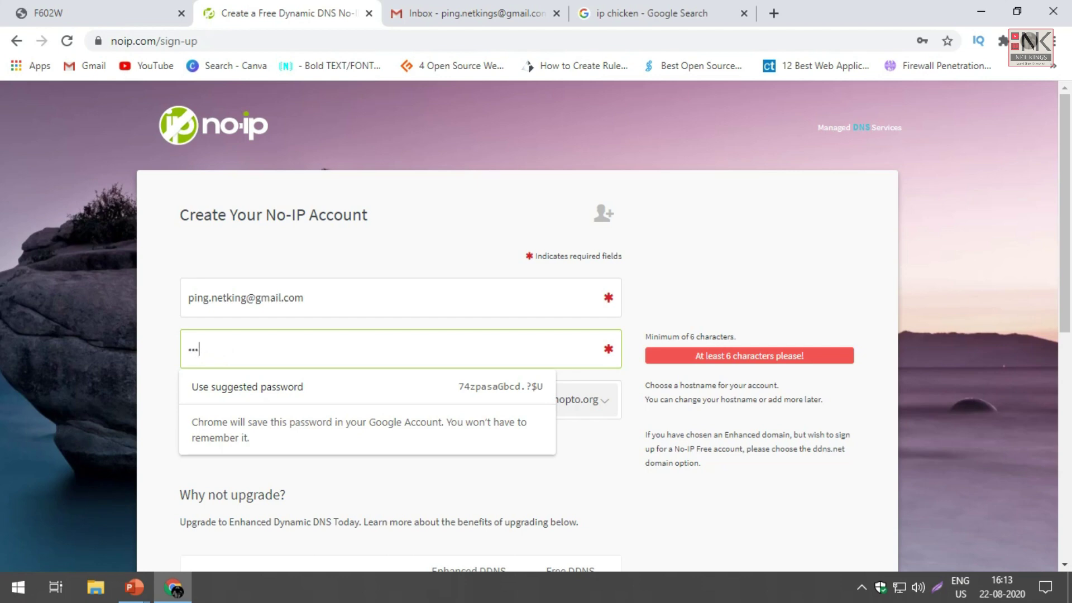
text(••••)
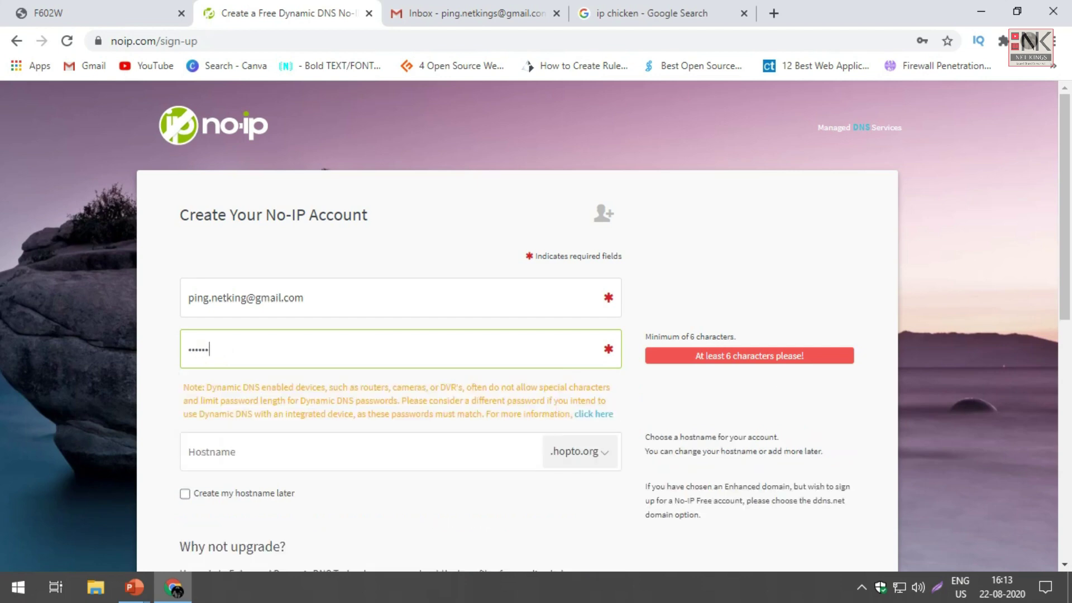
text(••••)
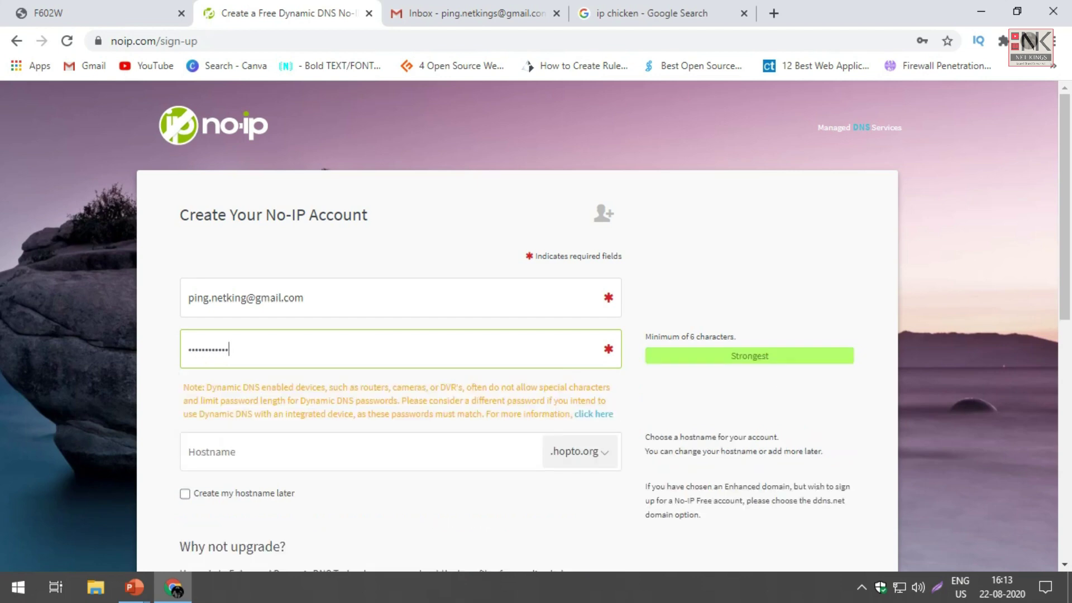
key(Tab)
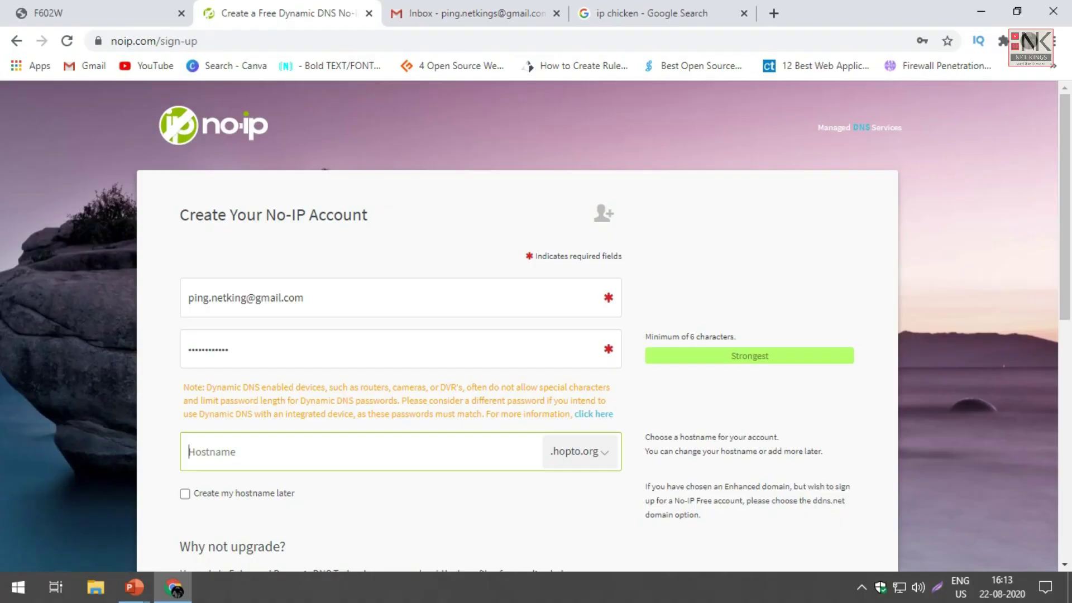
click(184, 494)
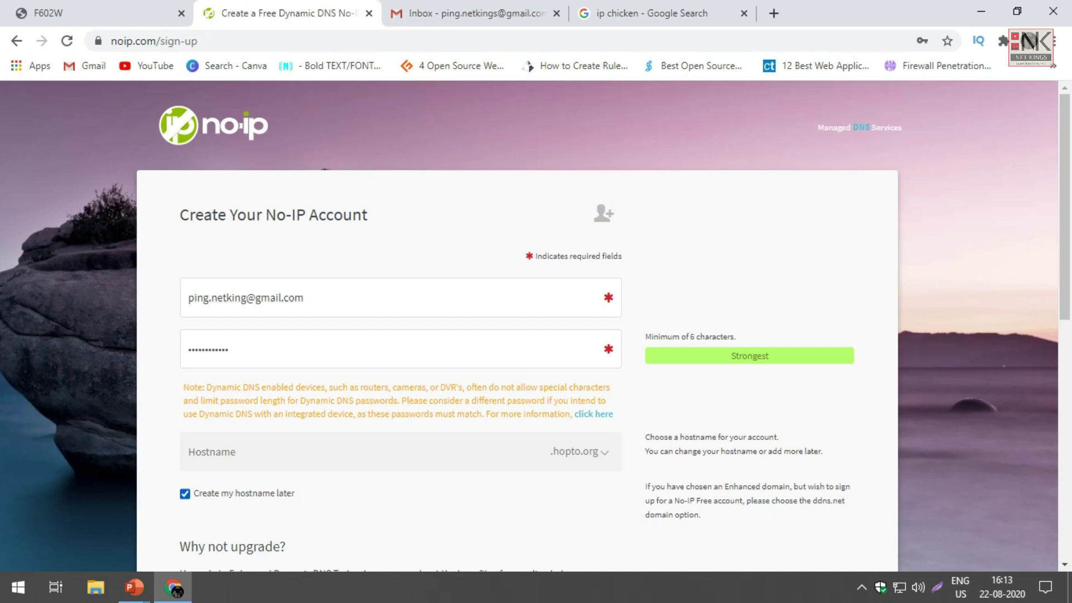
scroll(536, 327, down, 3)
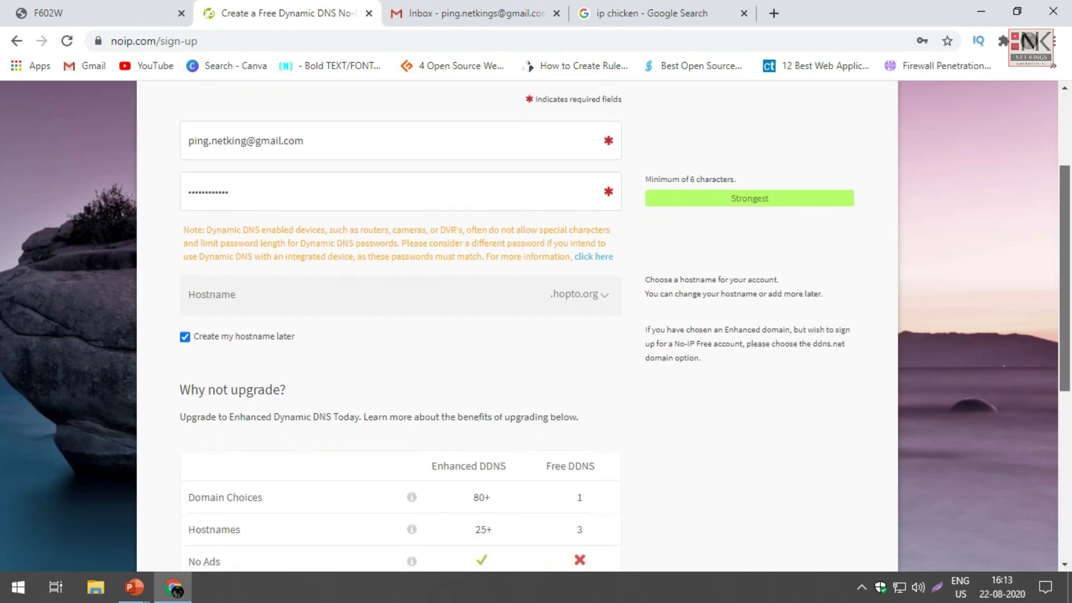
scroll(536, 326, down, 3)
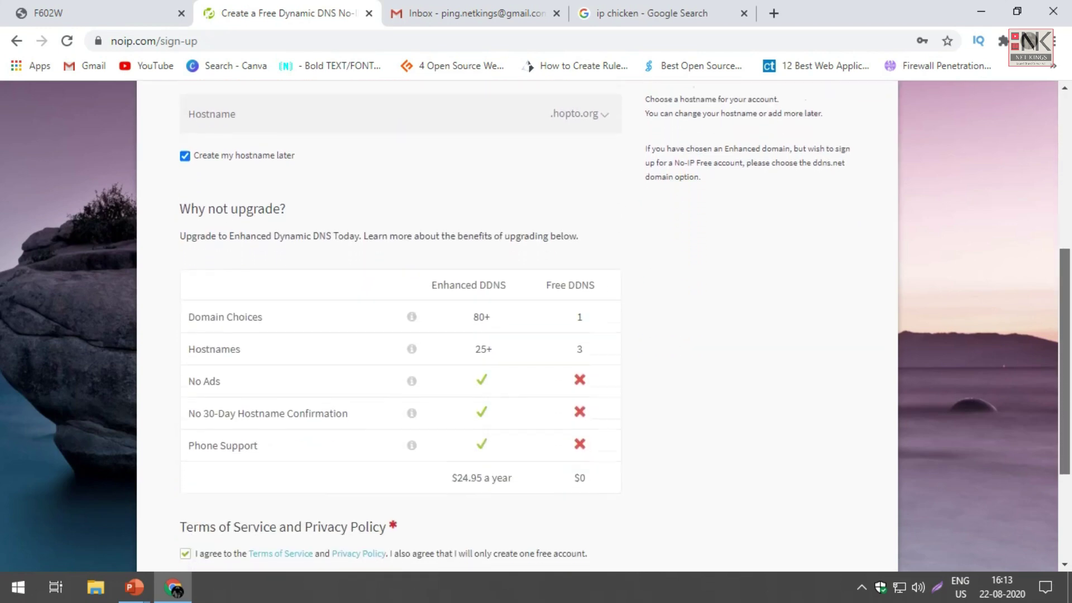
scroll(535, 327, down, 1)
drag(179, 177, 241, 317)
click(241, 316)
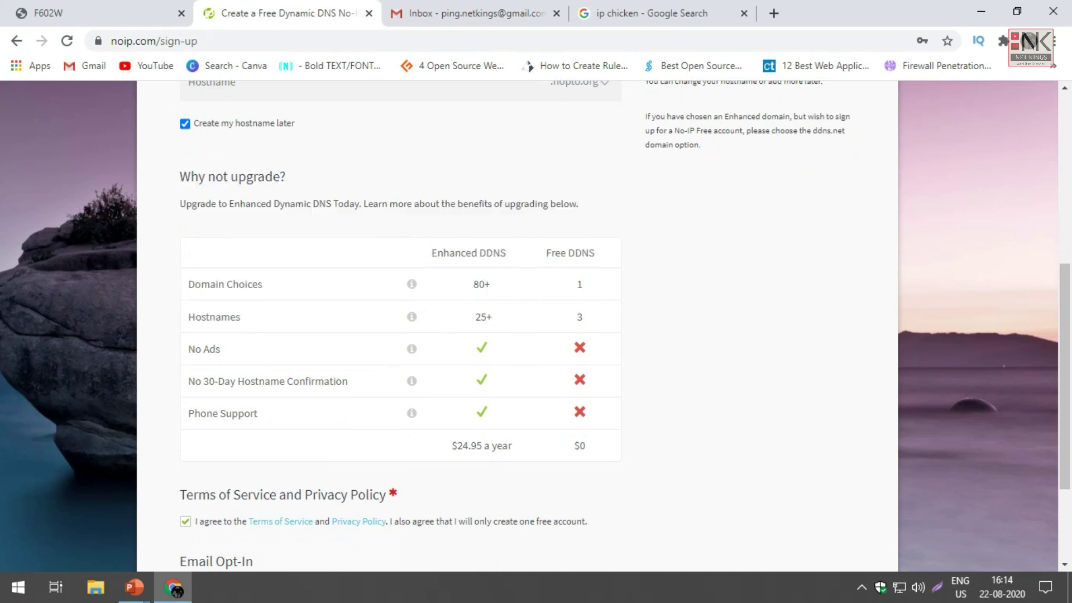
drag(546, 253, 594, 253)
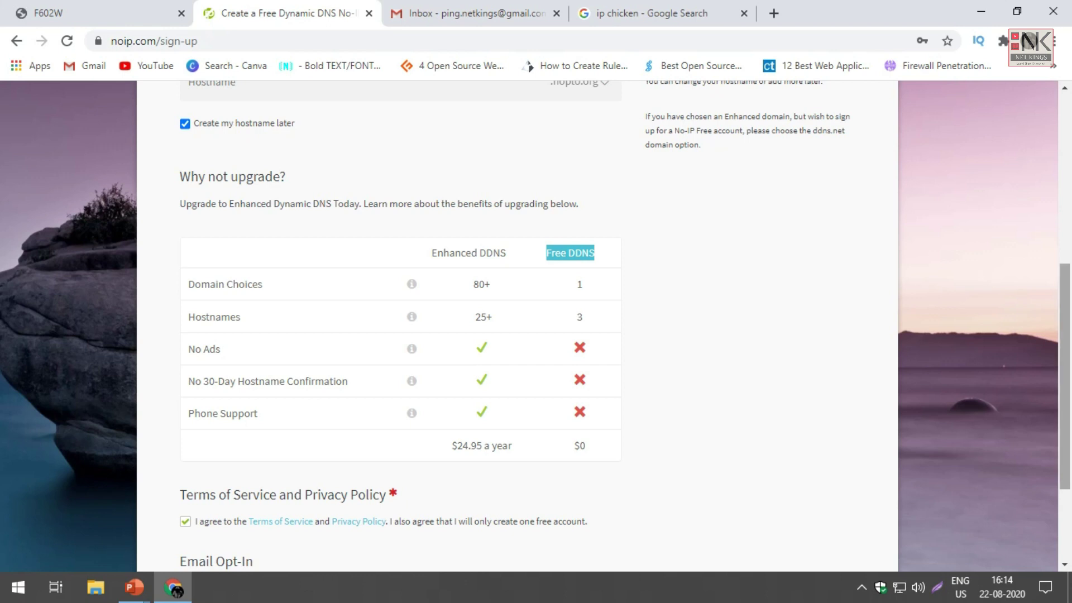
scroll(536, 323, down, 1)
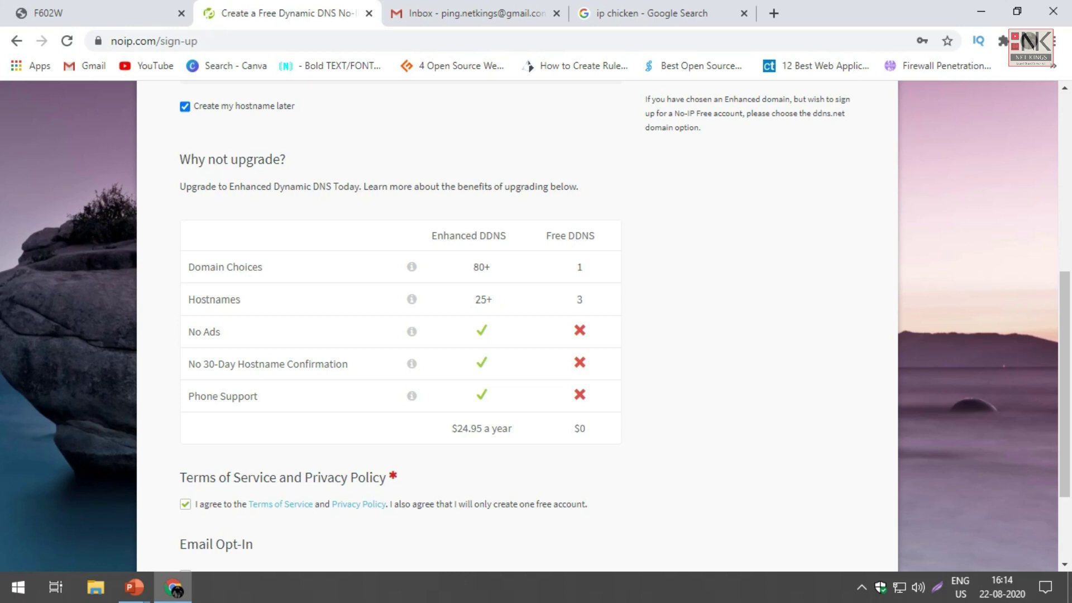
double_click(580, 266)
double_click(580, 300)
drag(1065, 385, 1064, 403)
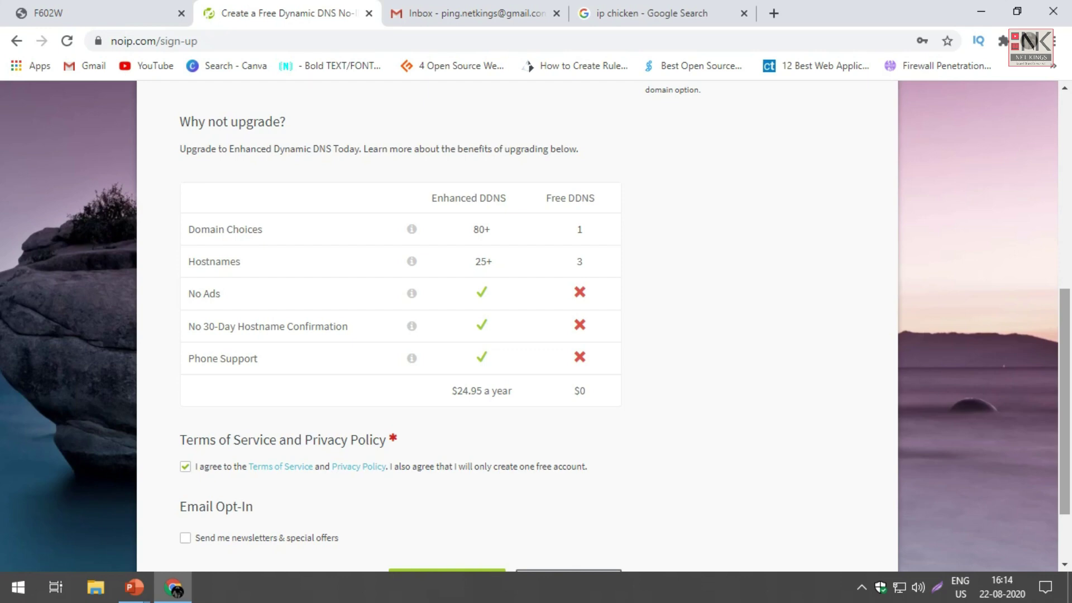
scroll(514, 324, down, 3)
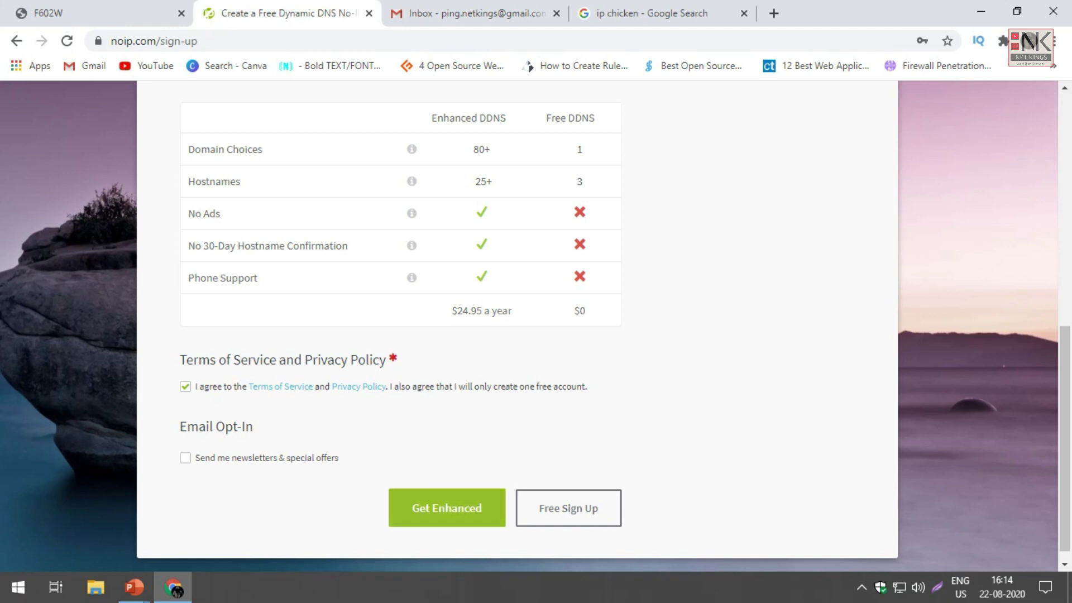
Step: Submit the Free Sign Up and review the note about activating via email
click(569, 508)
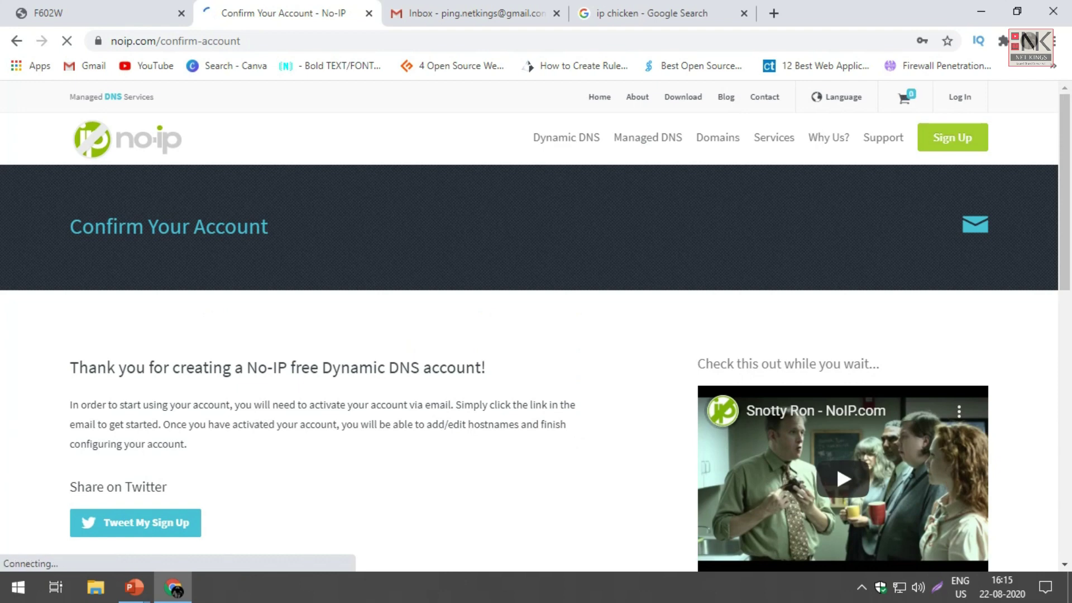
scroll(529, 324, down, 3)
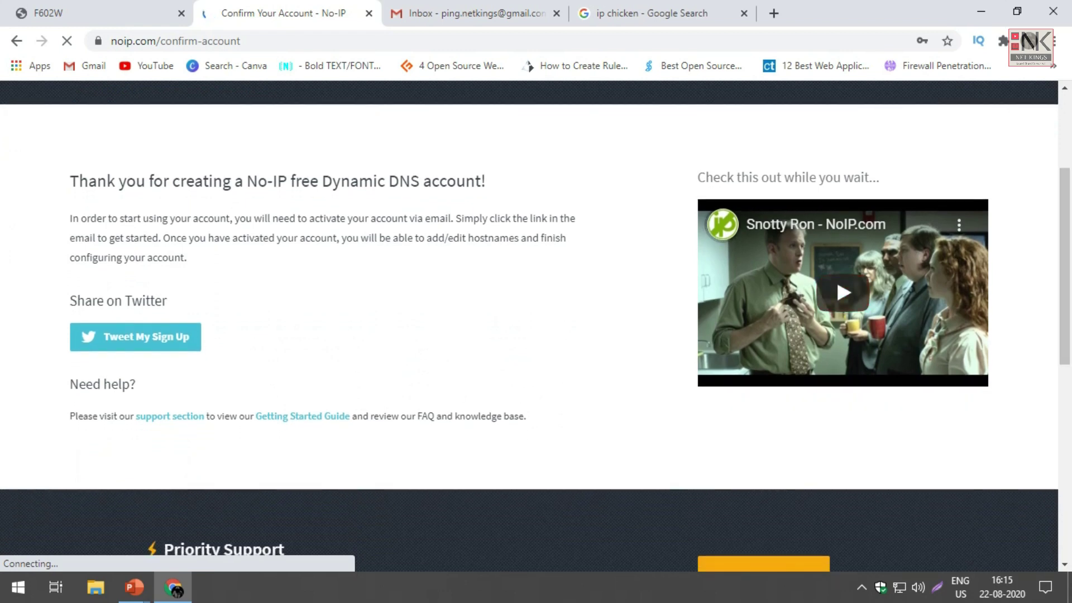
drag(234, 218, 455, 219)
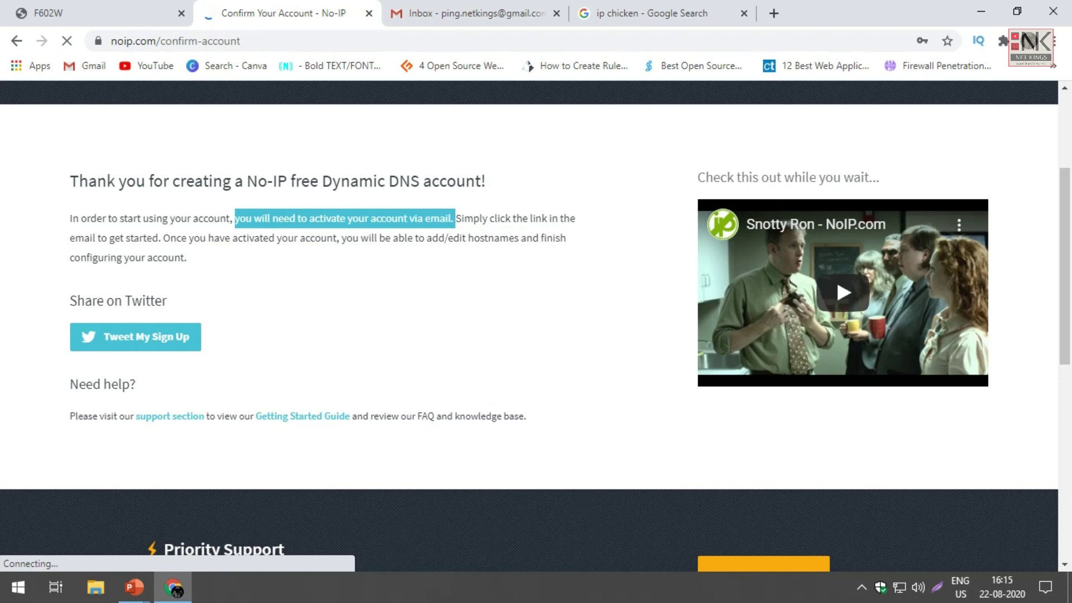
click(455, 218)
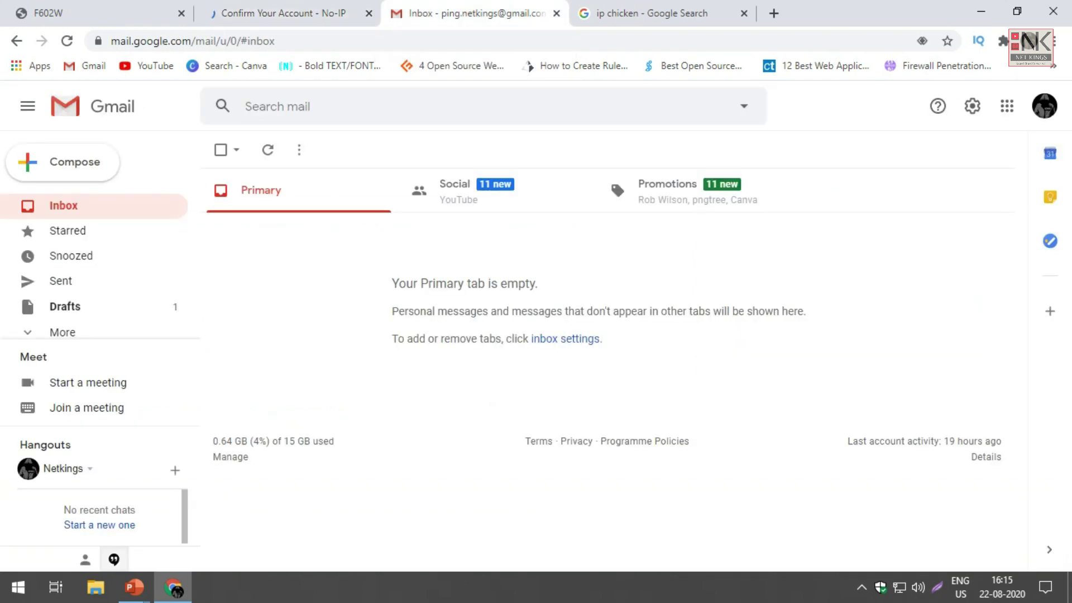
Step: Open the No-IP confirmation email in Gmail and follow its Confirm Account link
click(268, 149)
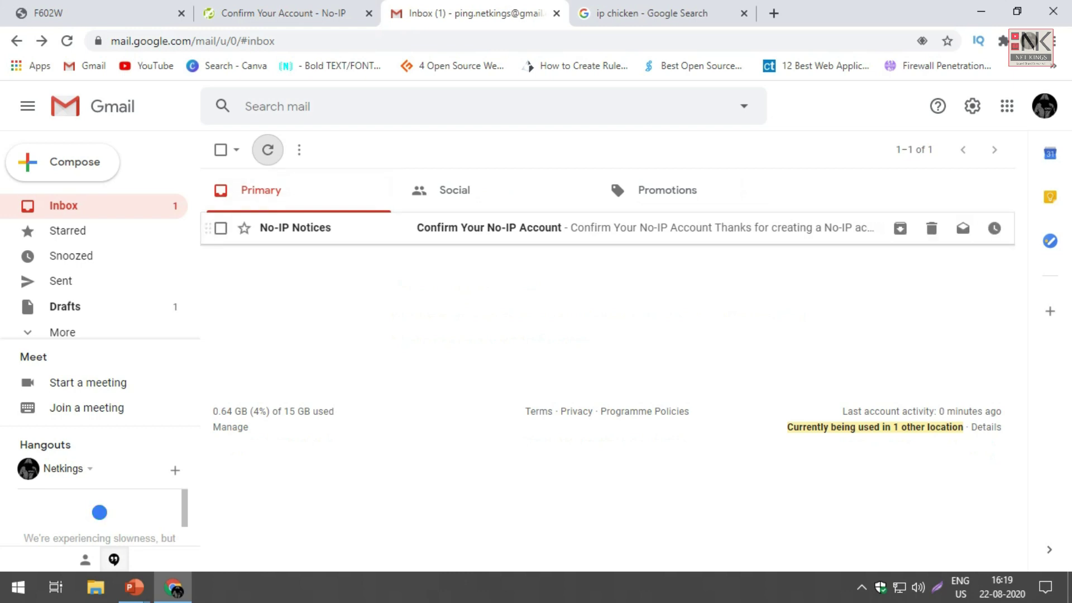
click(296, 227)
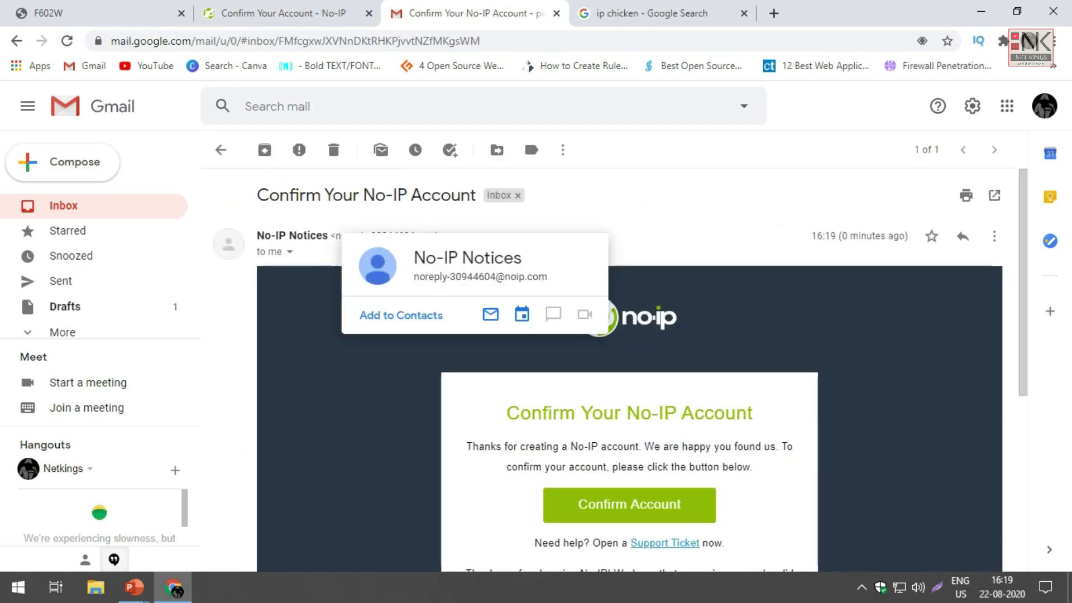
scroll(629, 369, down, 2)
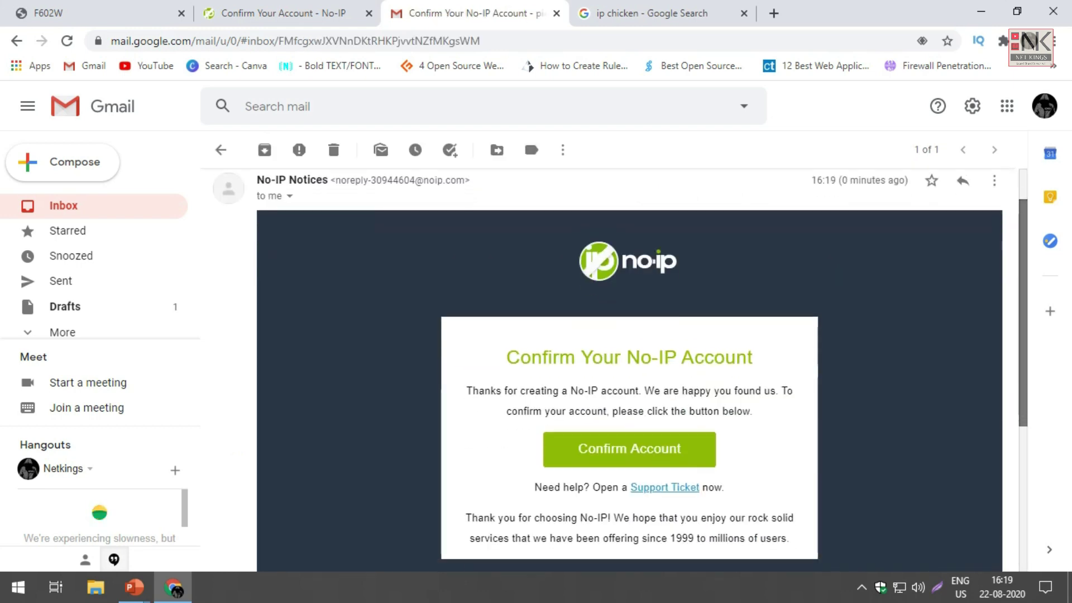
scroll(629, 369, down, 1)
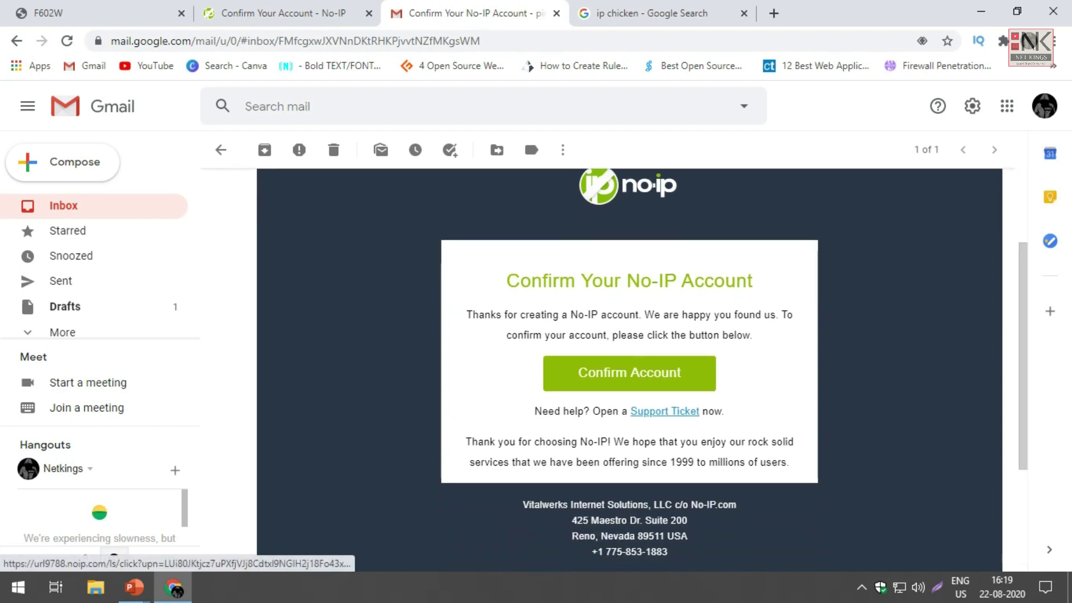
click(629, 373)
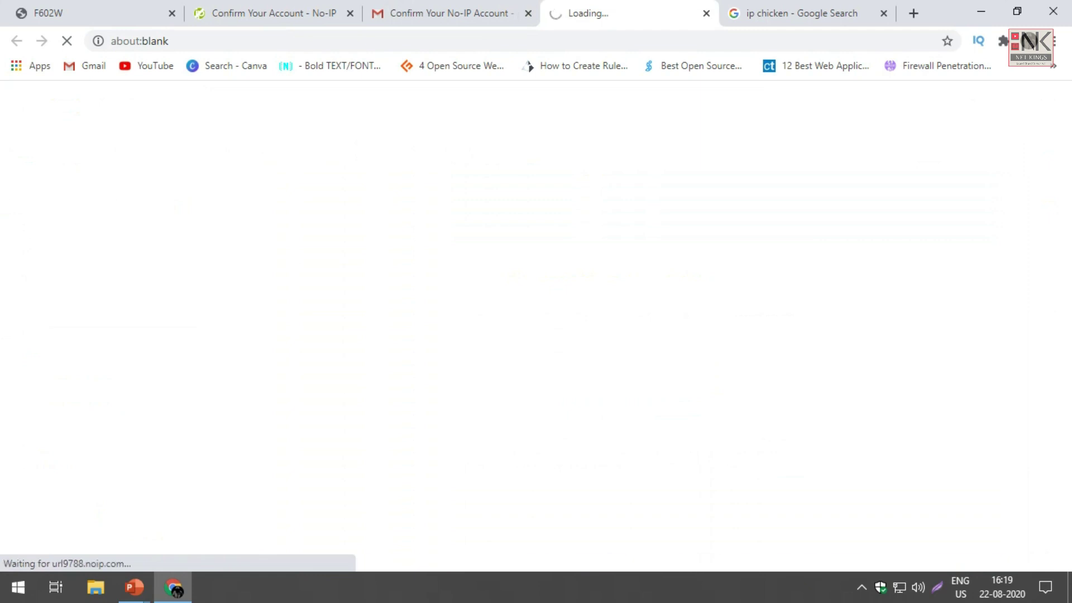
key(ctrl+Page_Up)
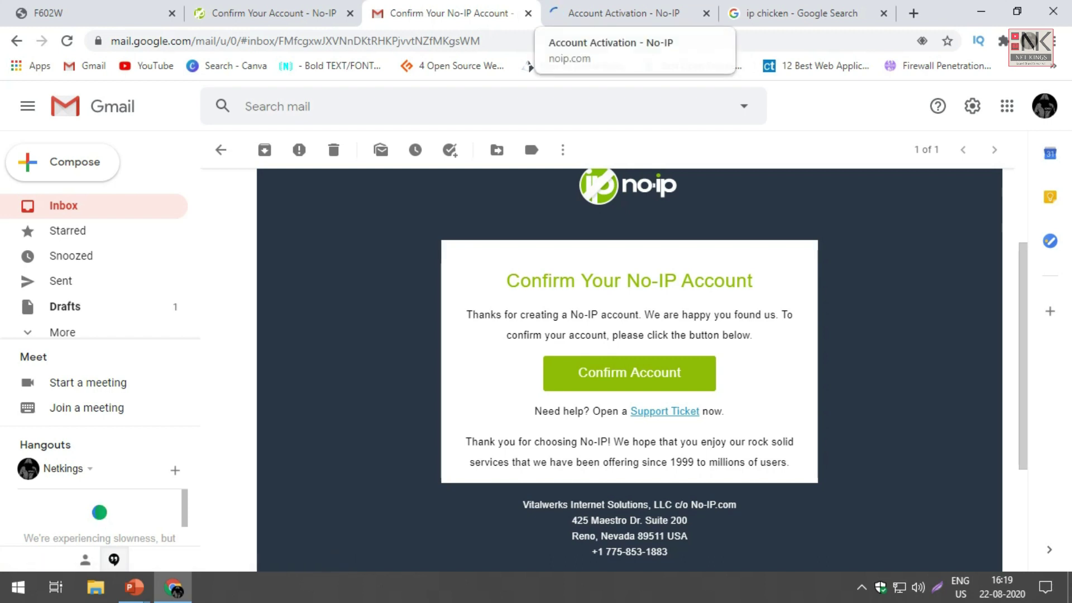
Step: Review the Account Activation page, then go to Manage Domains to reach Managed DNS
click(620, 14)
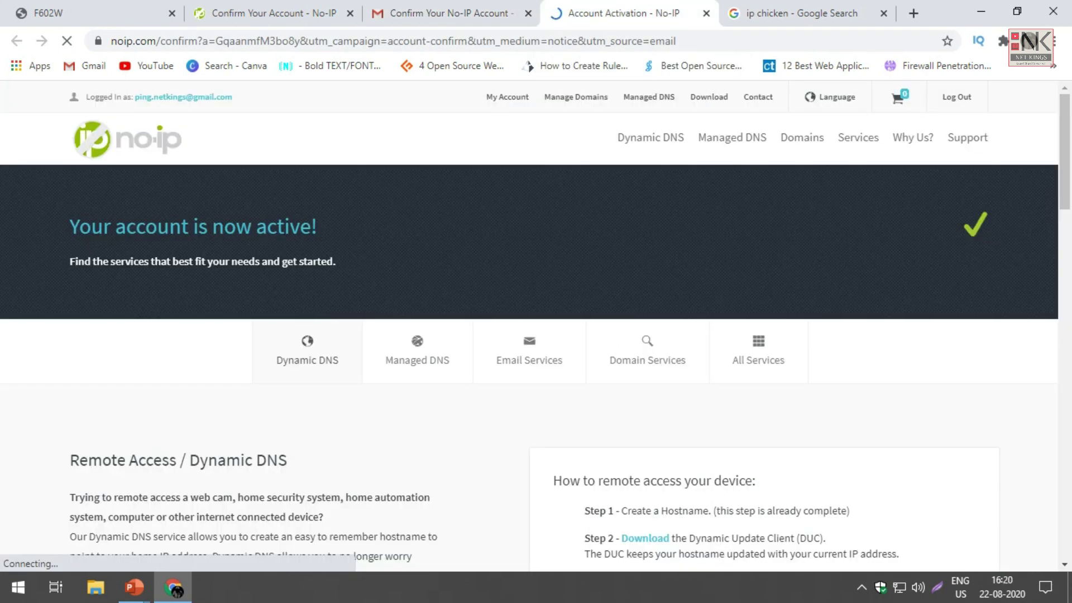
scroll(529, 324, down, 2)
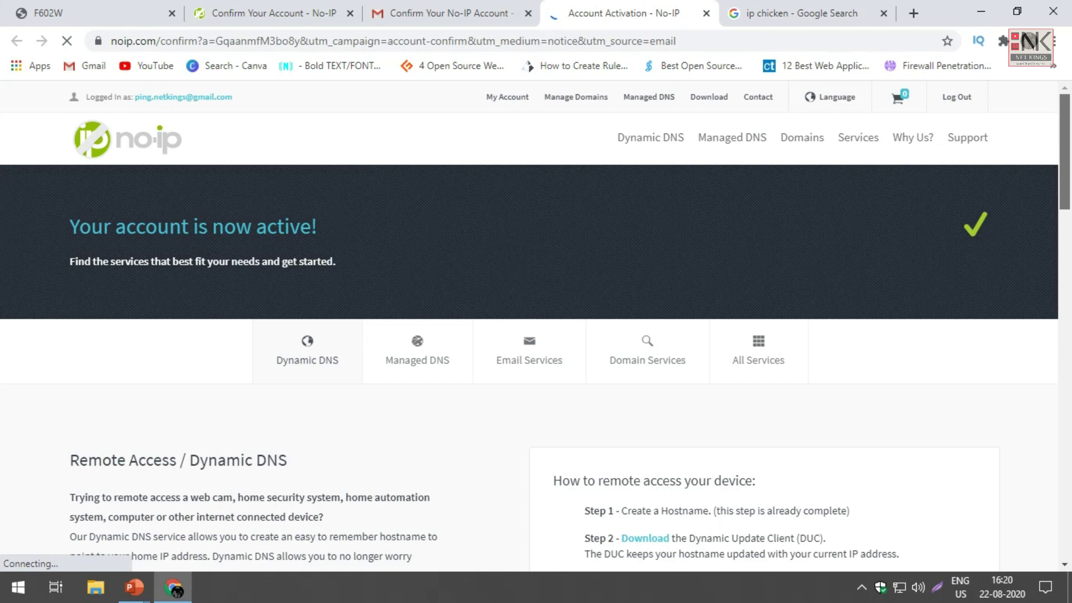
scroll(529, 326, down, 5)
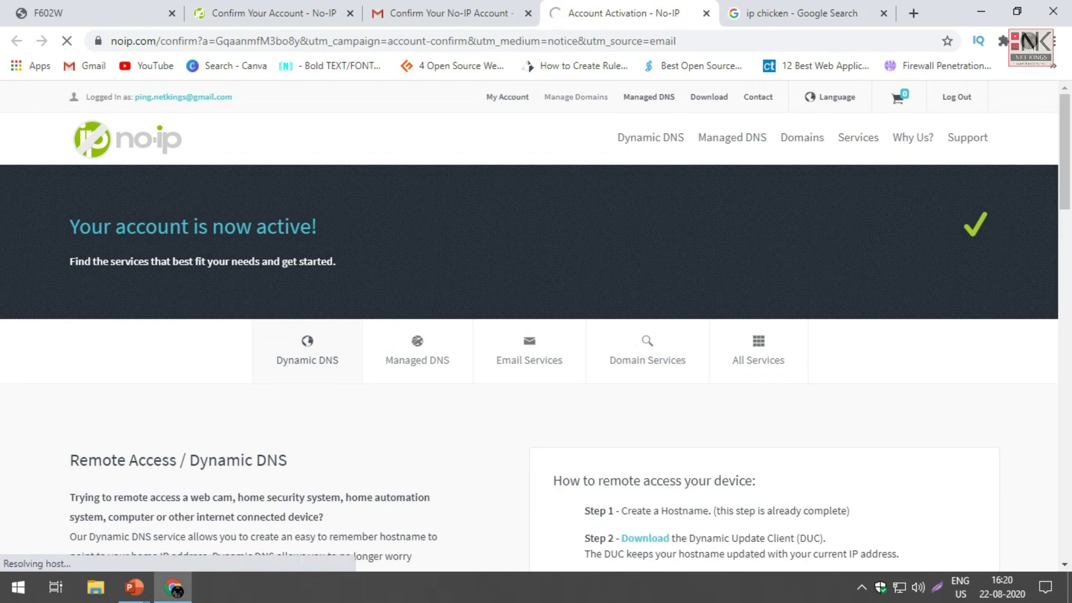
click(576, 96)
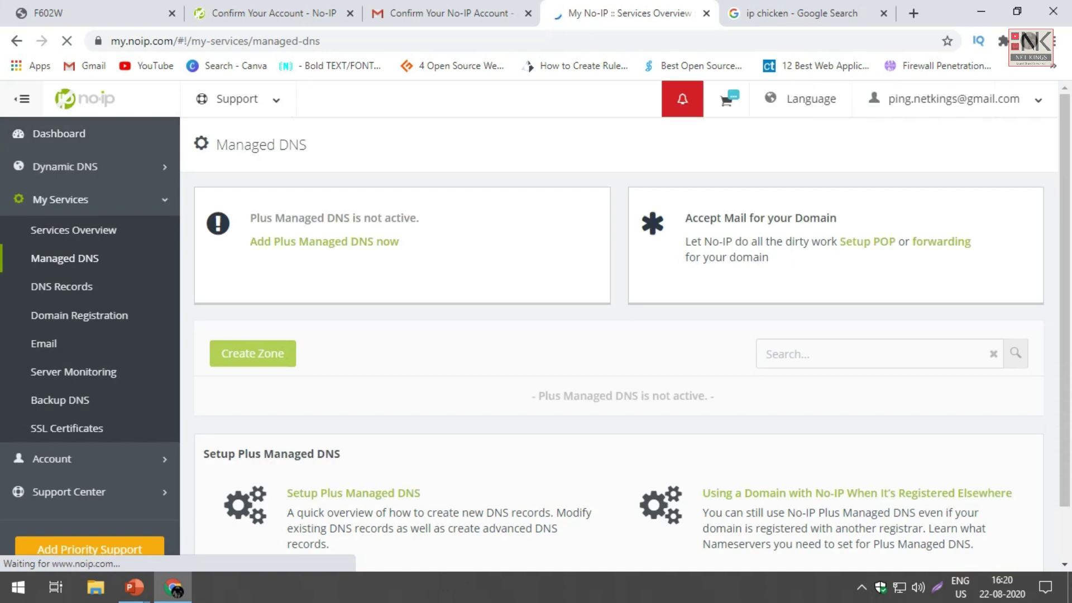
scroll(625, 335, down, 1)
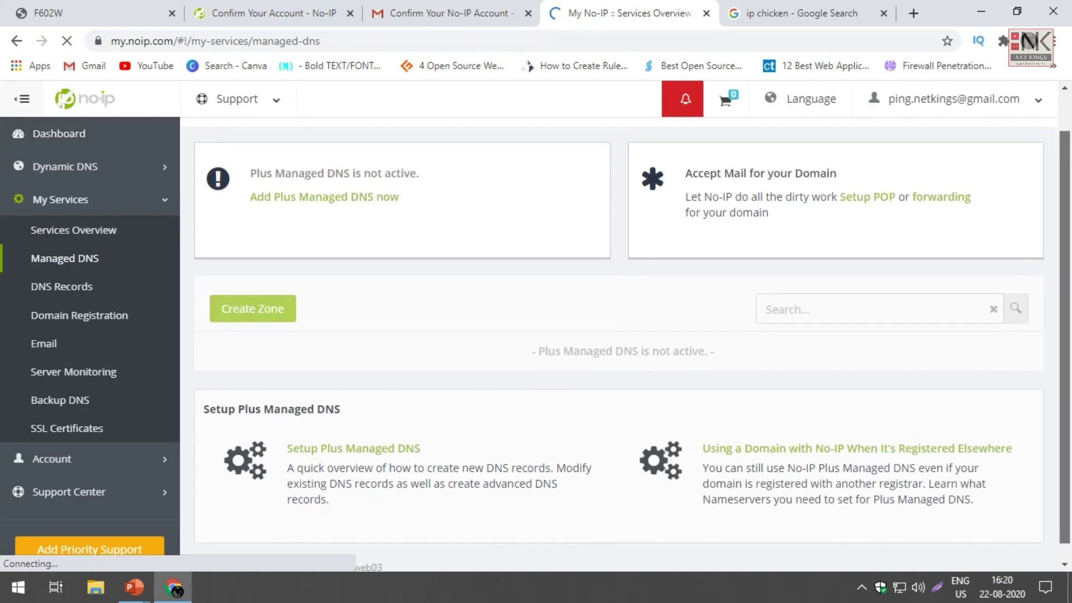
scroll(625, 335, up, 1)
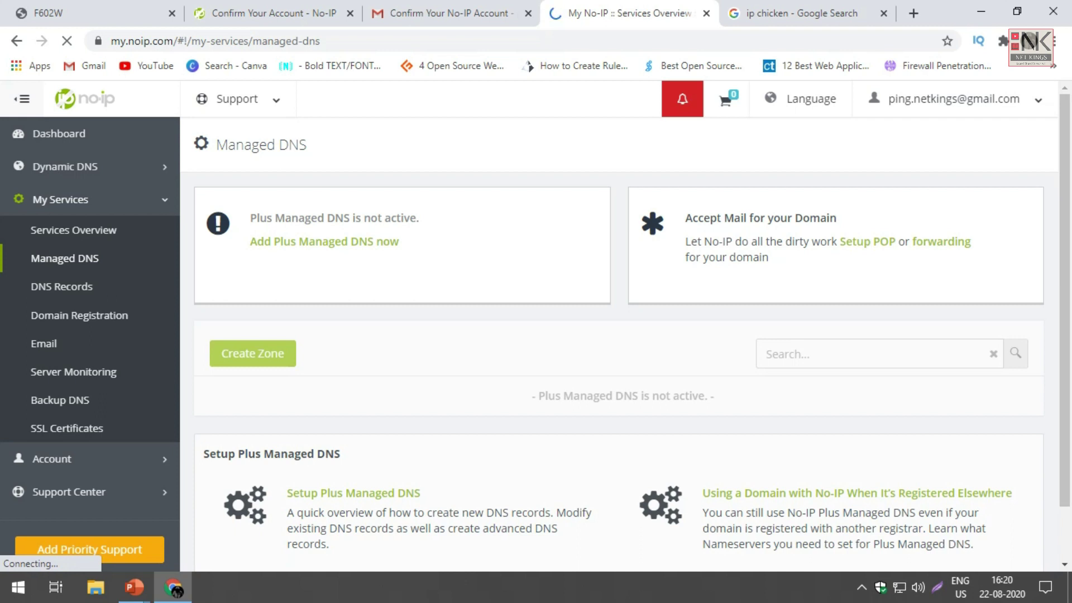
Step: Under Dynamic DNS, start a new hostname named netkingsrdp
click(65, 166)
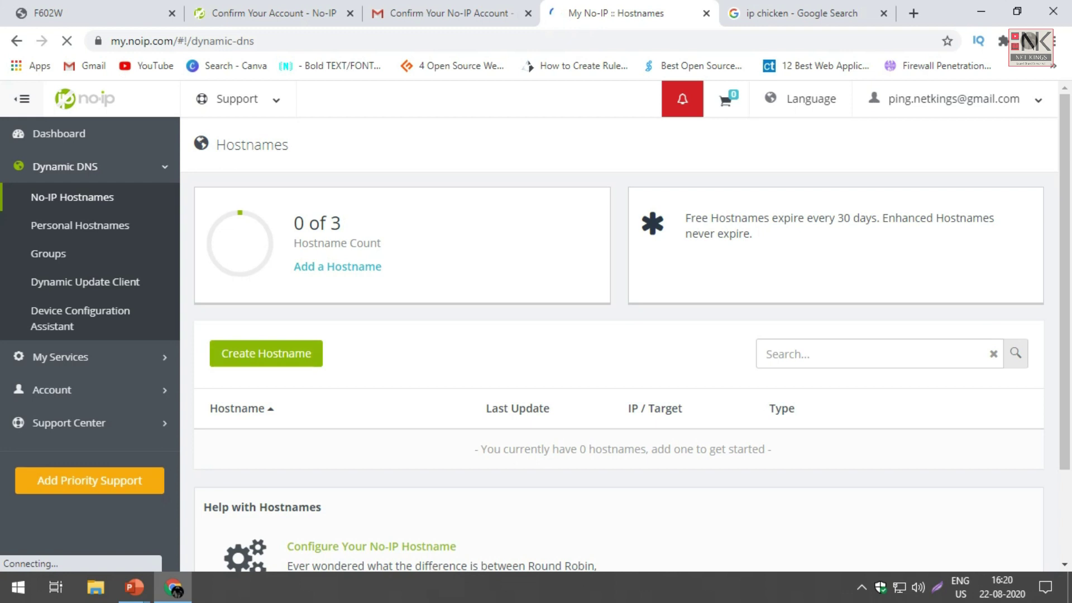
drag(294, 223, 340, 224)
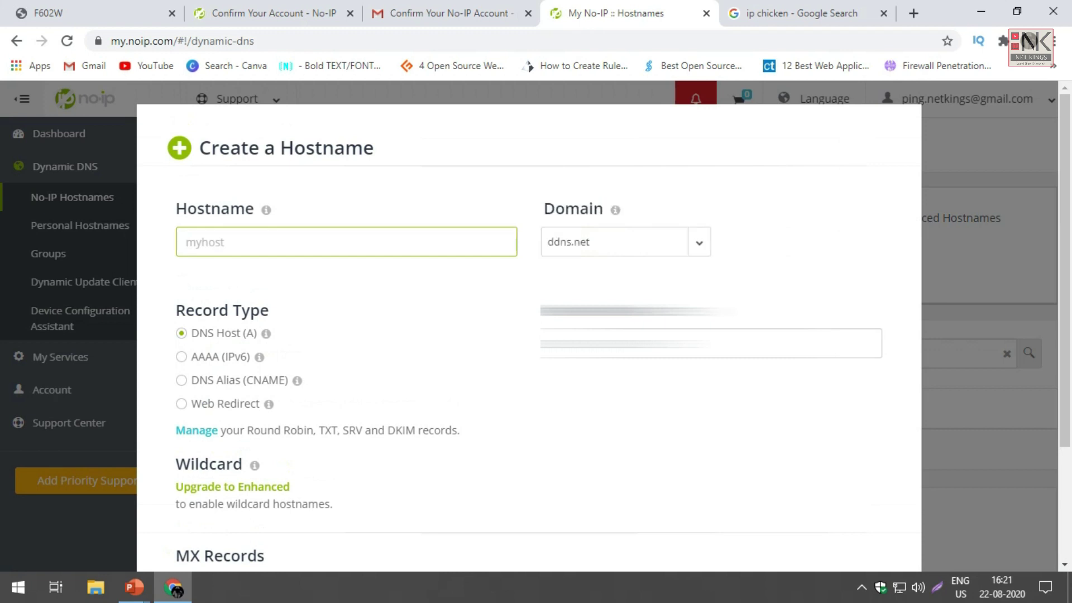
text(netkingsrdp)
scroll(529, 323, down, 1)
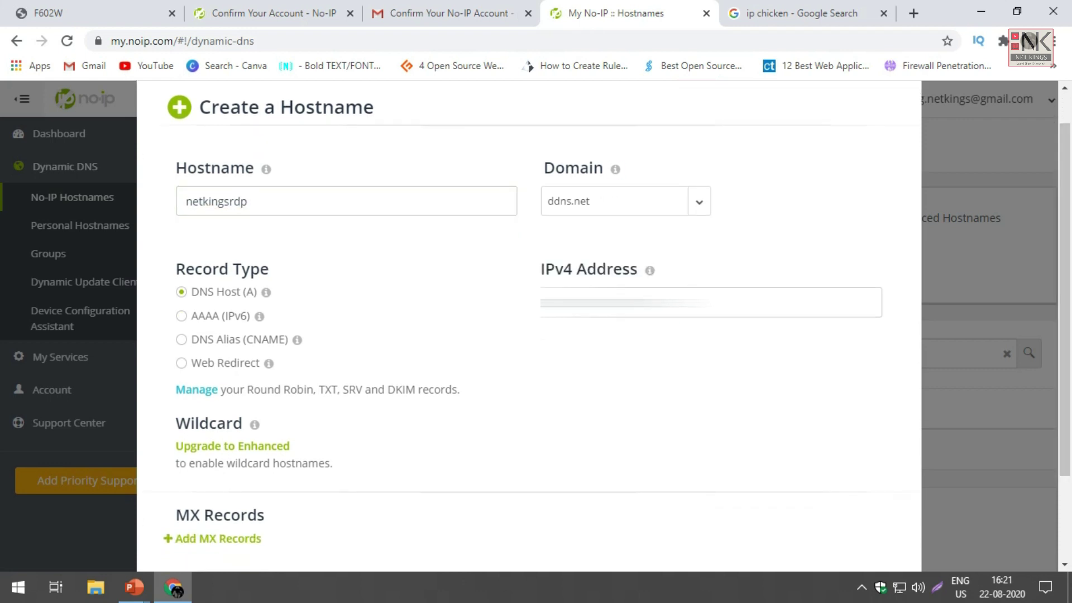
Step: Shorten the name to netkings, choose ddns.net, and create netkings.ddns.net
click(626, 201)
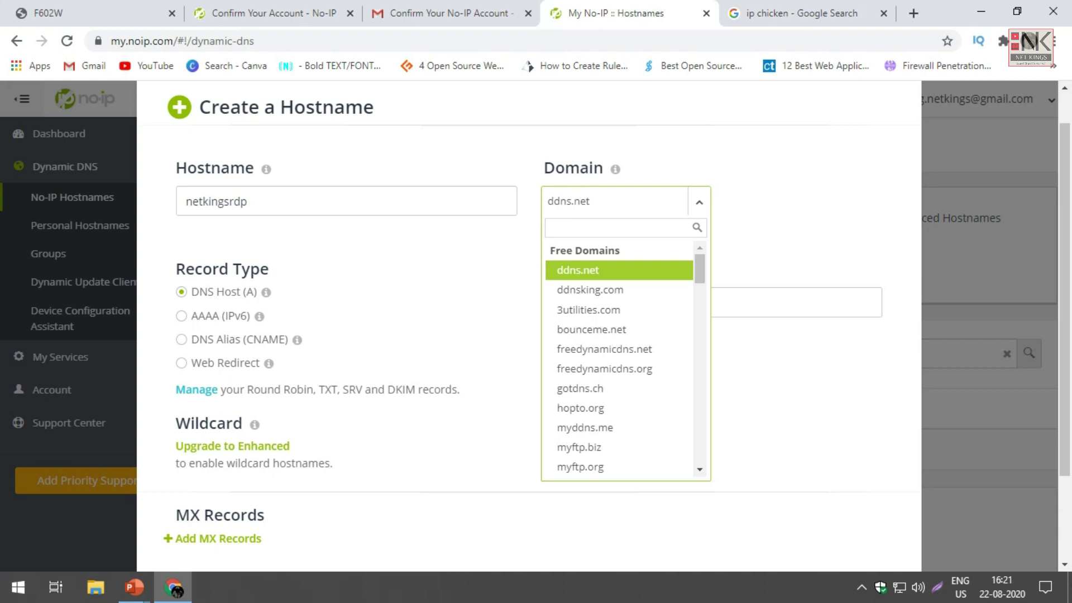
scroll(619, 358, down, 15)
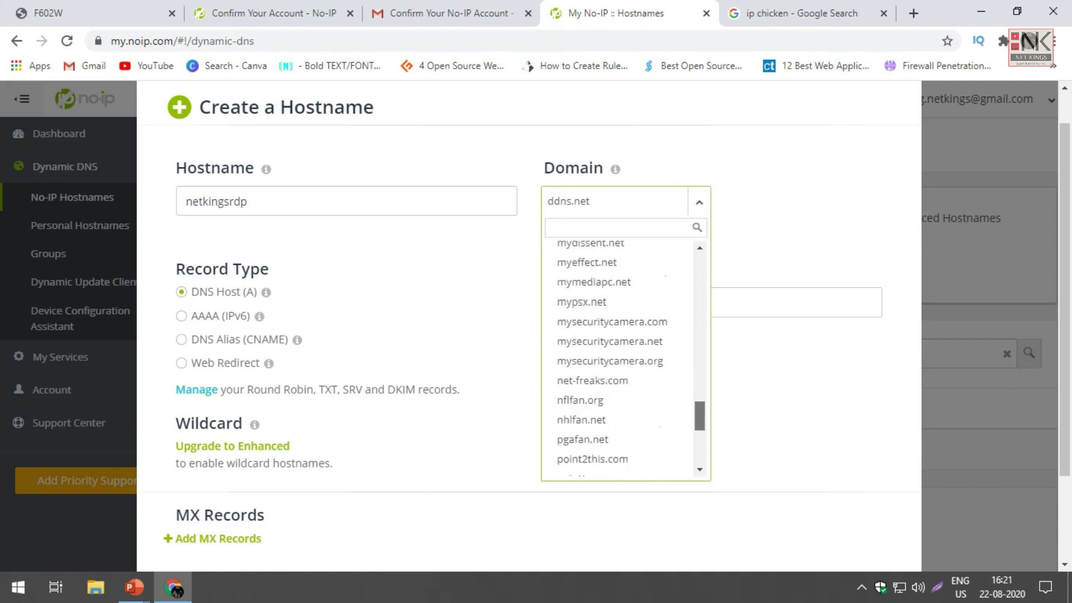
scroll(620, 357, down, 4)
scroll(619, 357, up, 20)
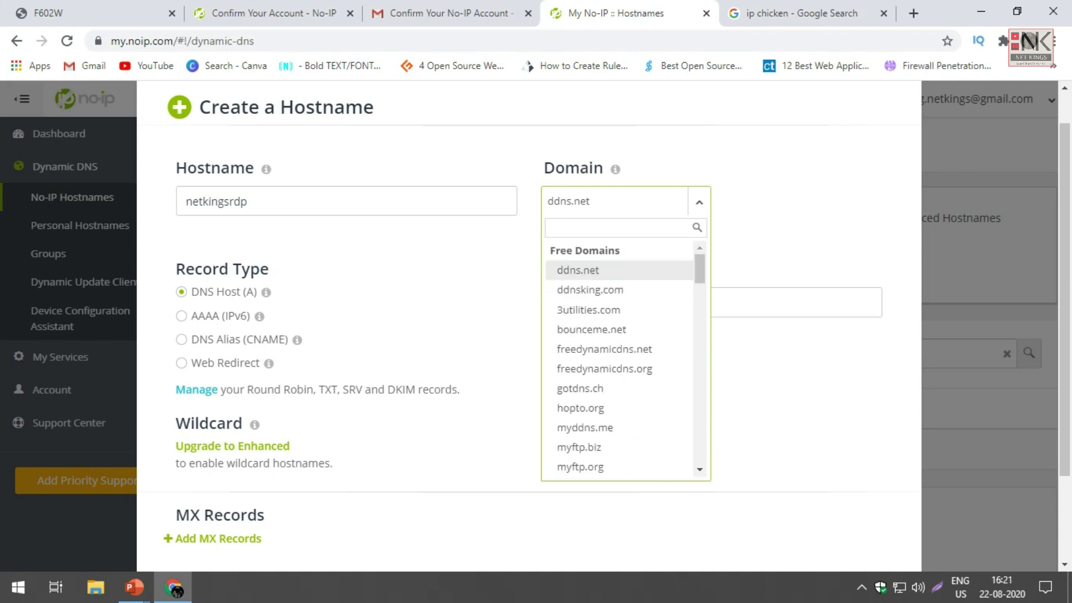
click(590, 289)
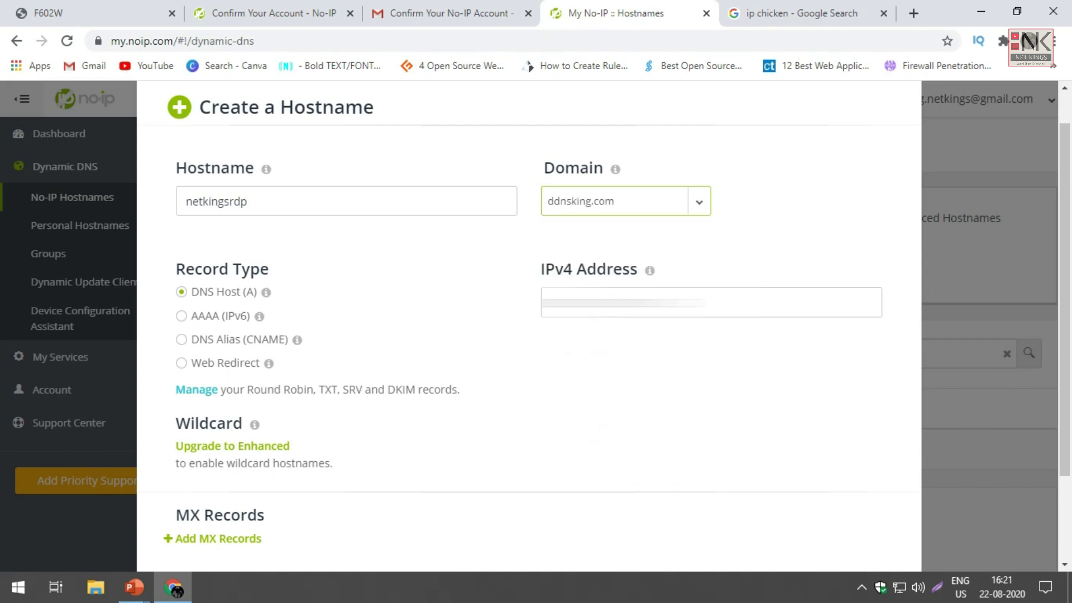
click(614, 201)
key(Up)
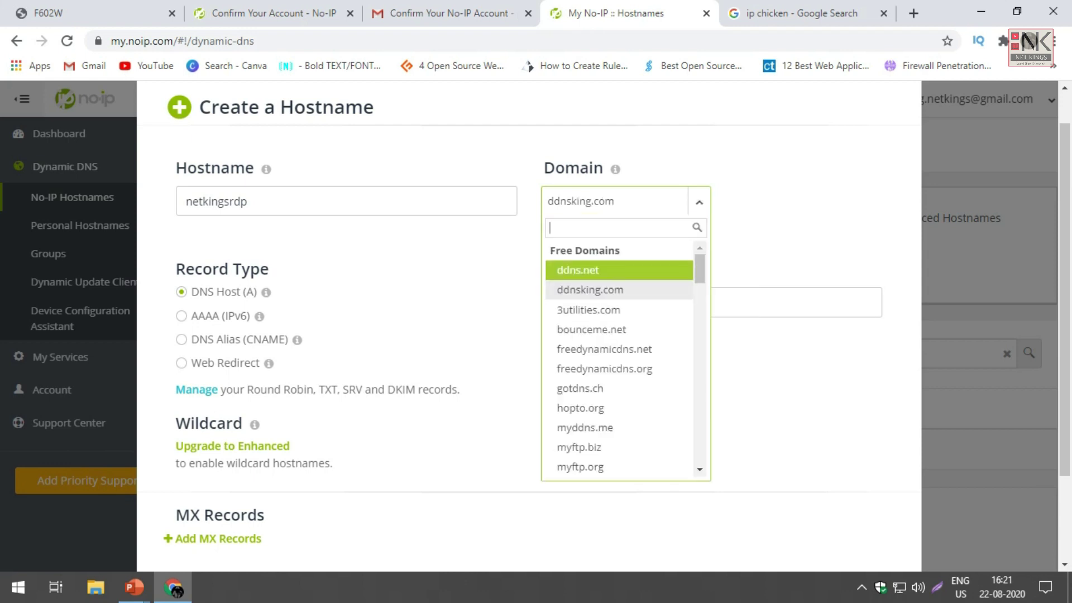
key(Return)
click(247, 201)
key(BackSpace)
key(BackSpace)
key(BackSpace)
scroll(530, 324, down, 2)
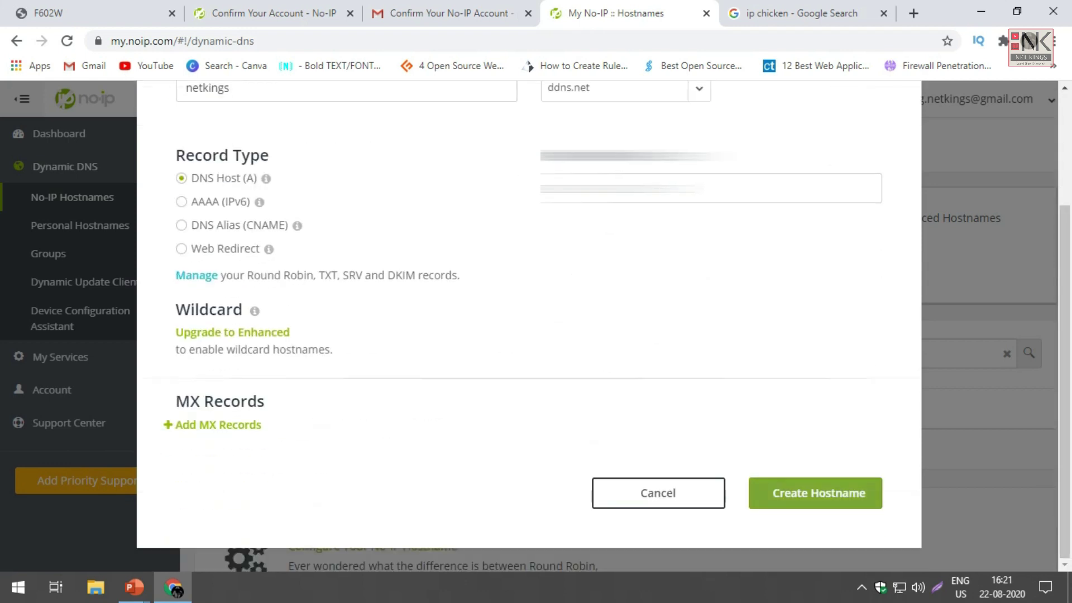
click(815, 493)
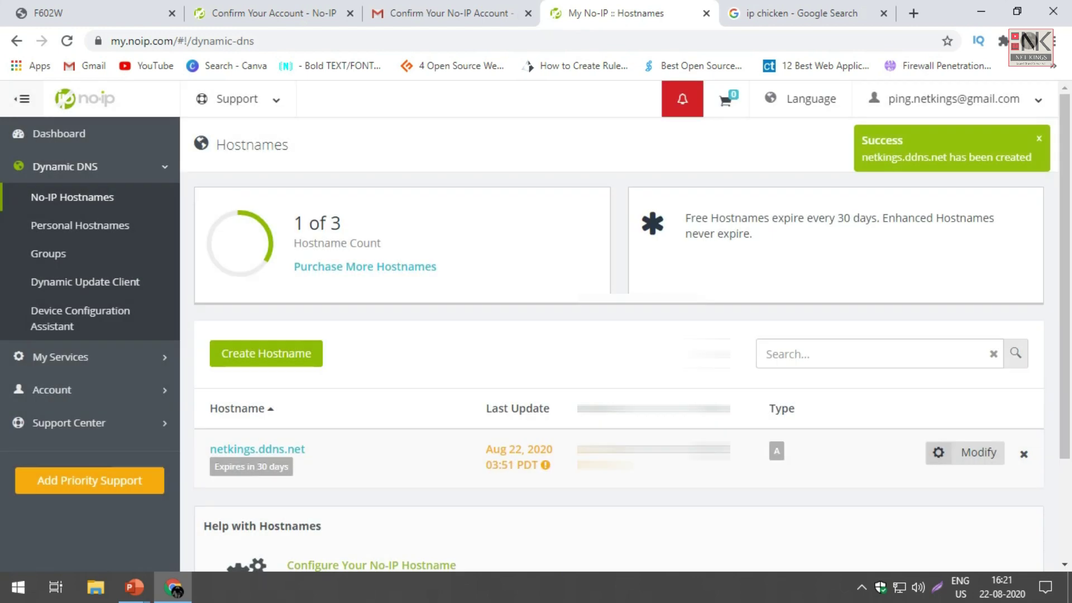
scroll(632, 342, down, 3)
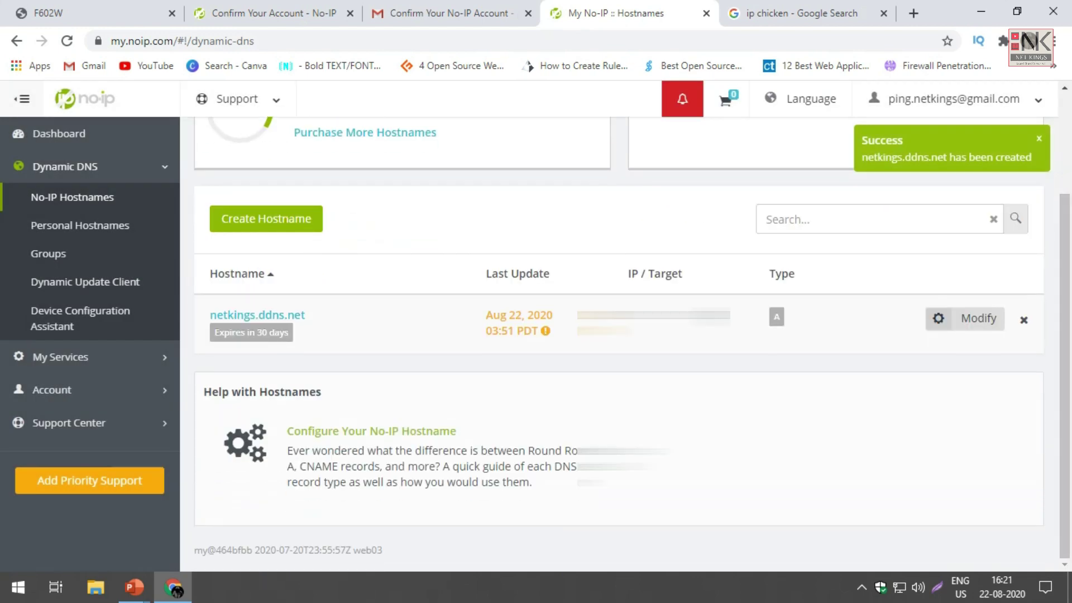
scroll(632, 342, up, 3)
Step: Autofill the saved router credentials at 192.168.1.1, enter the captcha, and submit
key(ctrl+1)
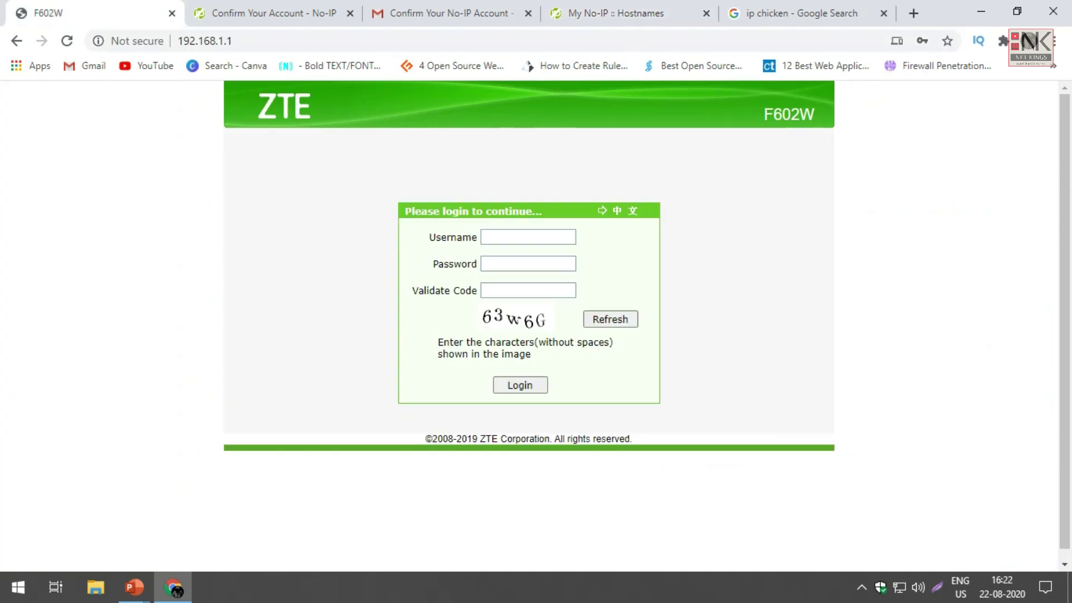
click(528, 237)
key(Down)
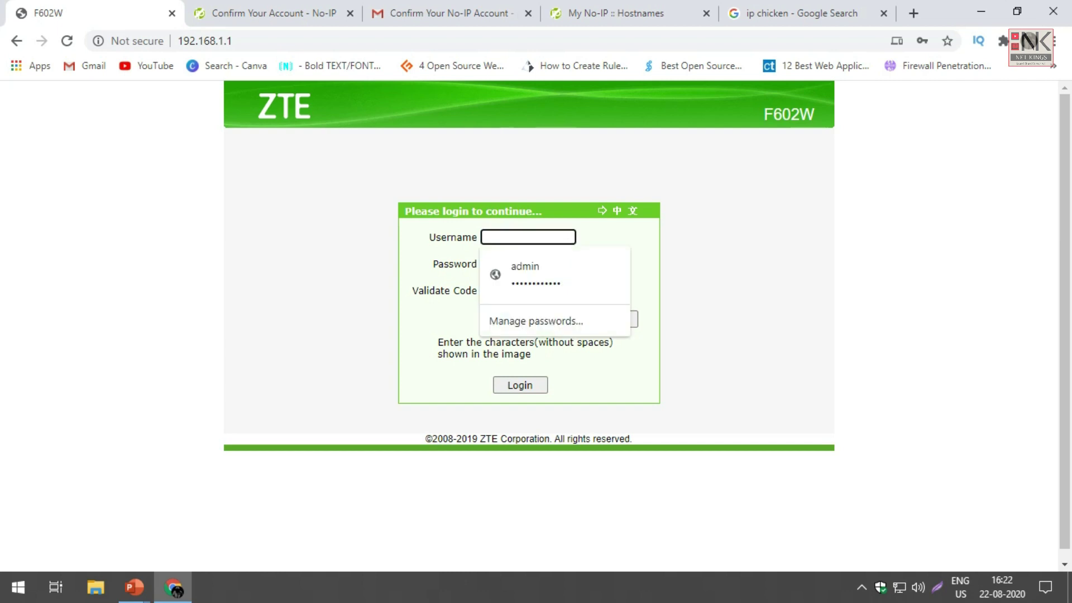
key(Return)
click(528, 289)
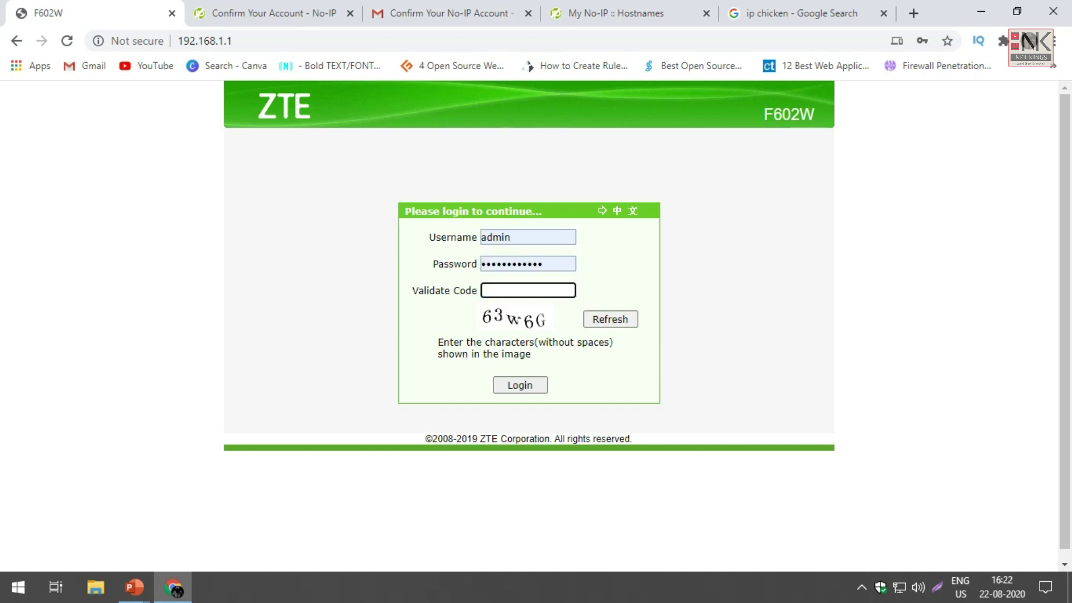
text(63w6G)
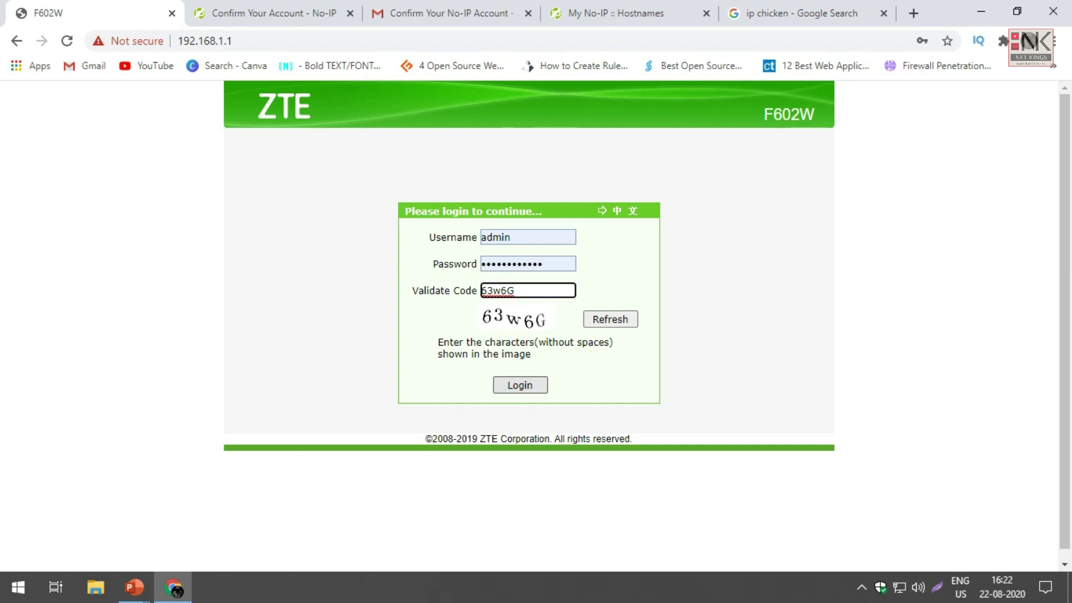
key(Return)
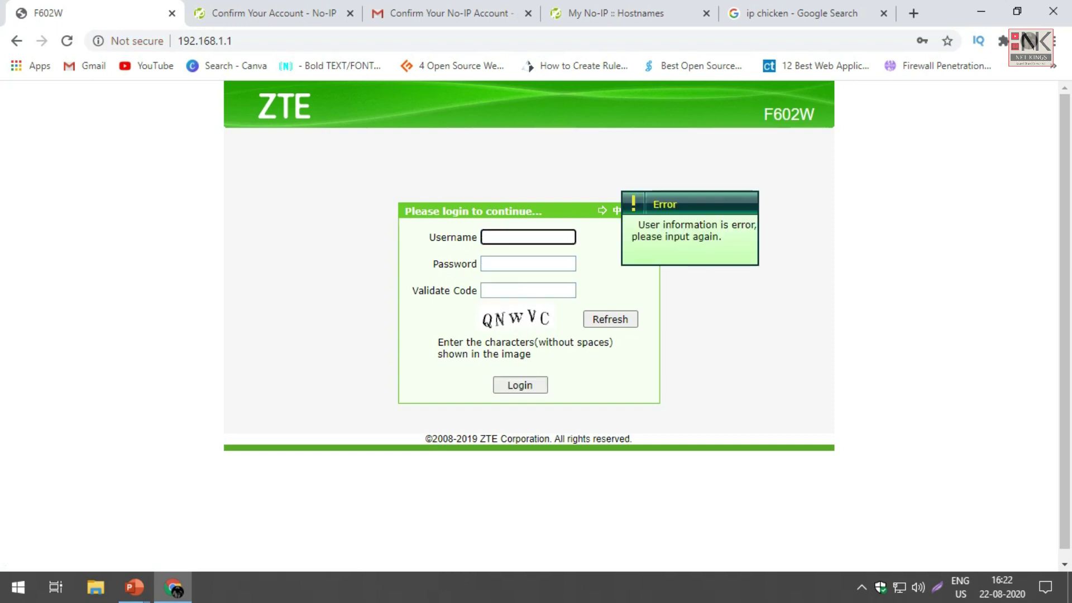
Step: After the failed attempt, refill the credentials and log in with the new captcha
key(Down)
key(Down)
key(Return)
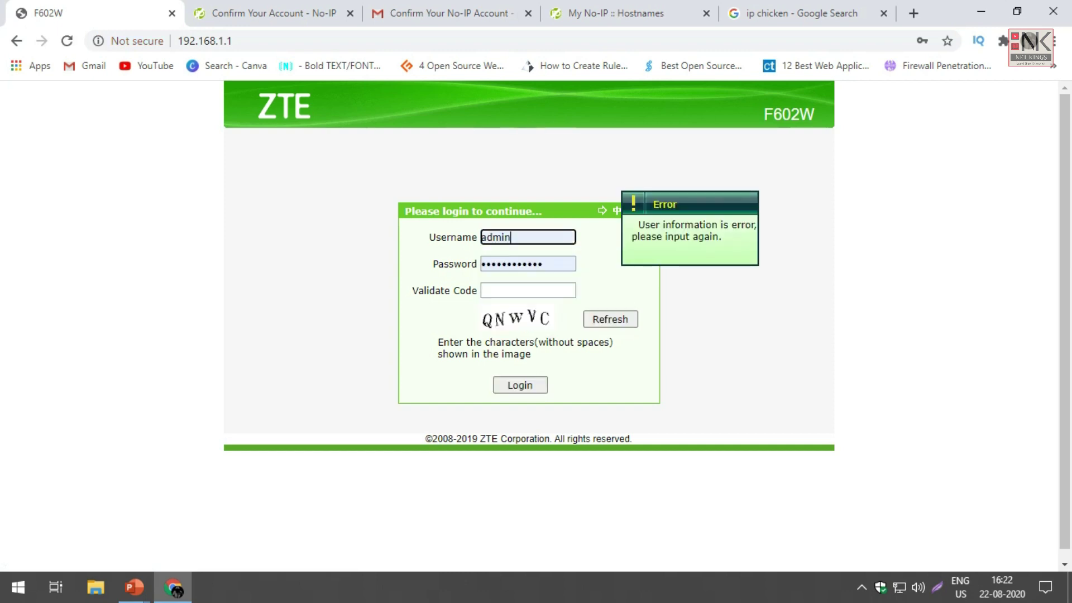
click(527, 290)
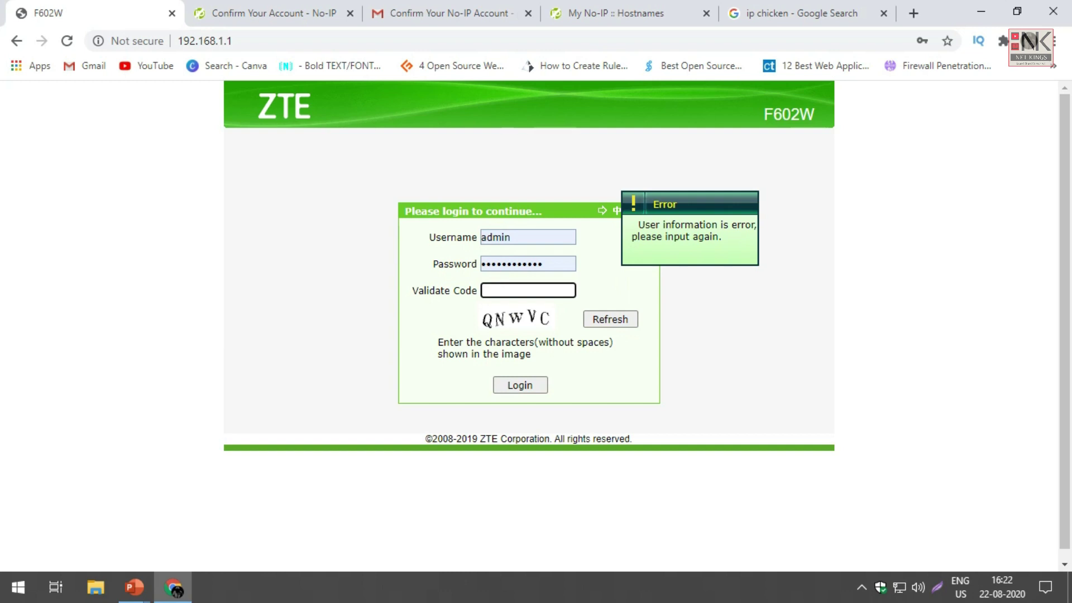
text(QNWVC)
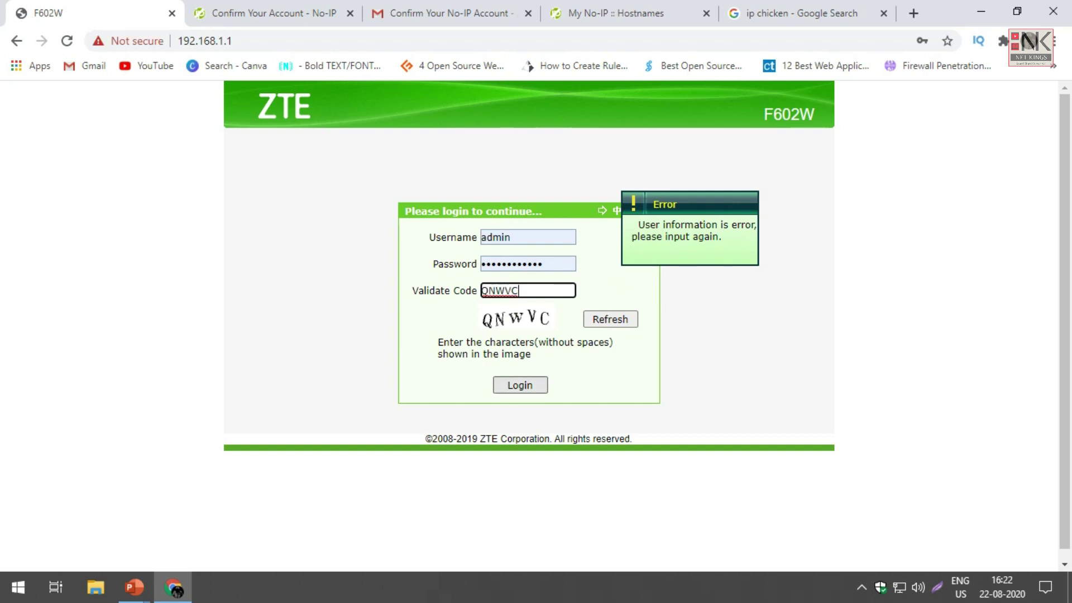
key(Return)
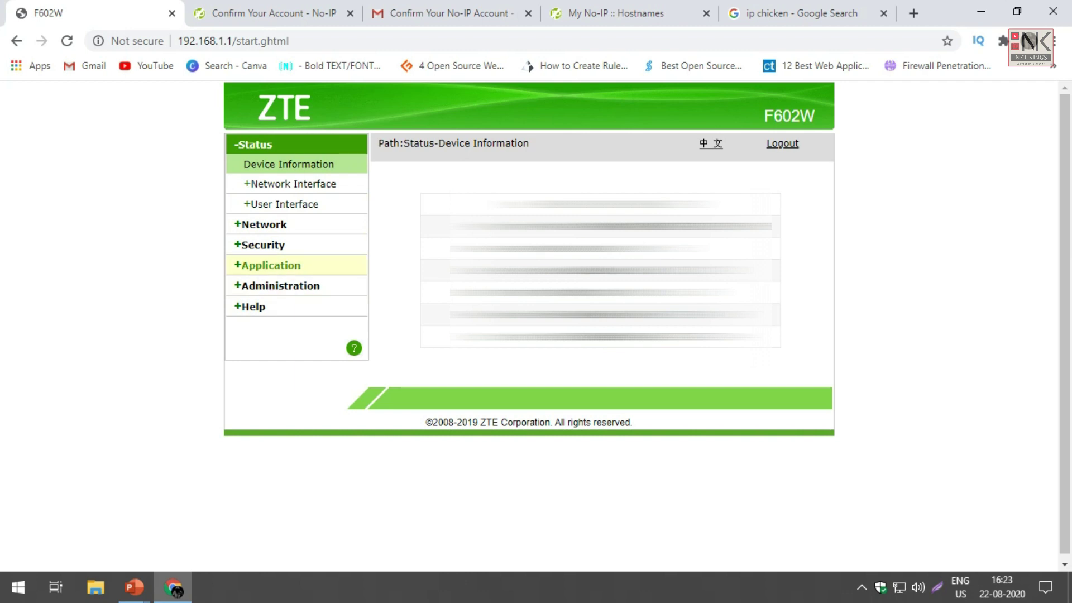
Step: Open the router's DDNS settings and keep No-IP as the service provider
click(268, 265)
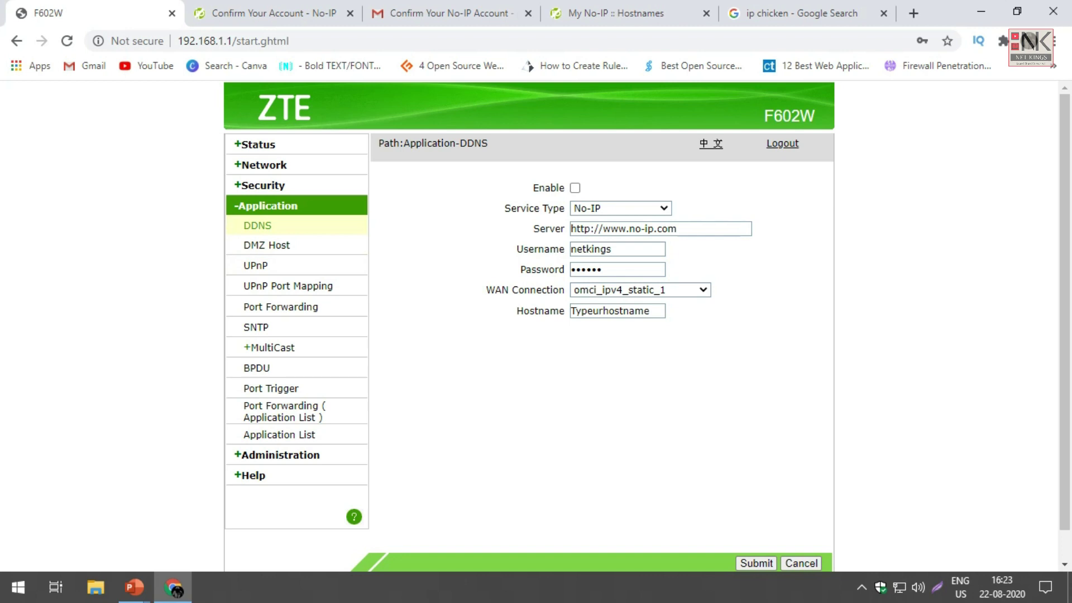
double_click(257, 225)
click(257, 225)
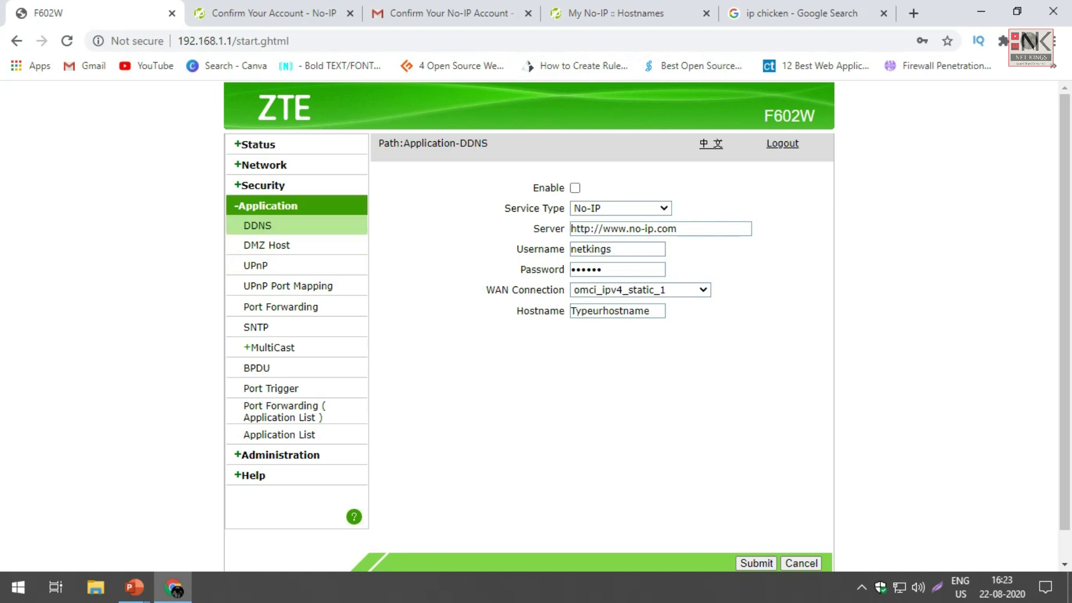
click(620, 208)
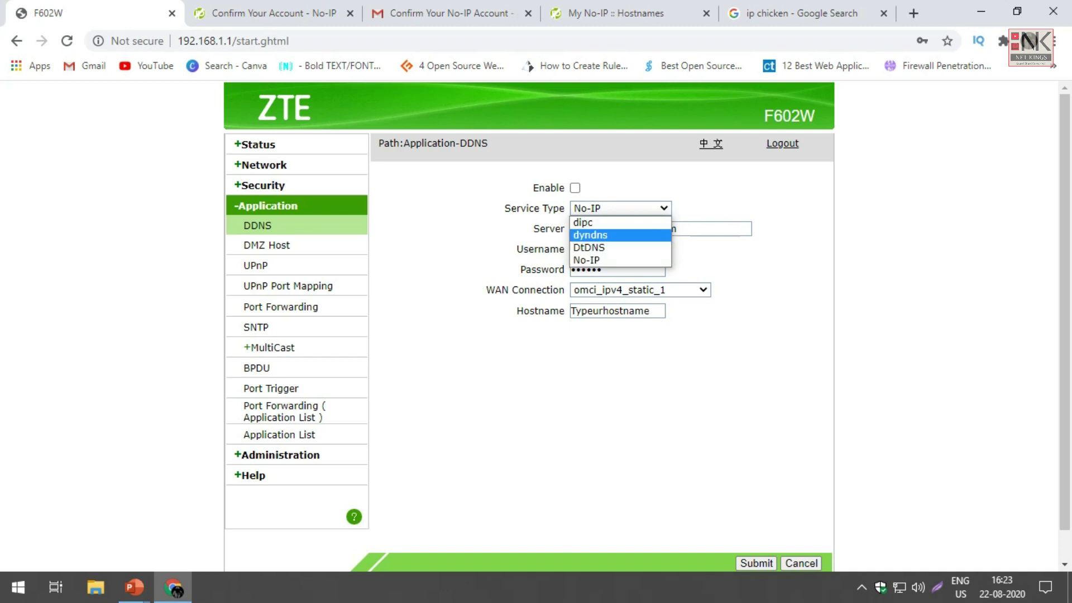
key(Up)
key(Down)
key(Down)
key(Down)
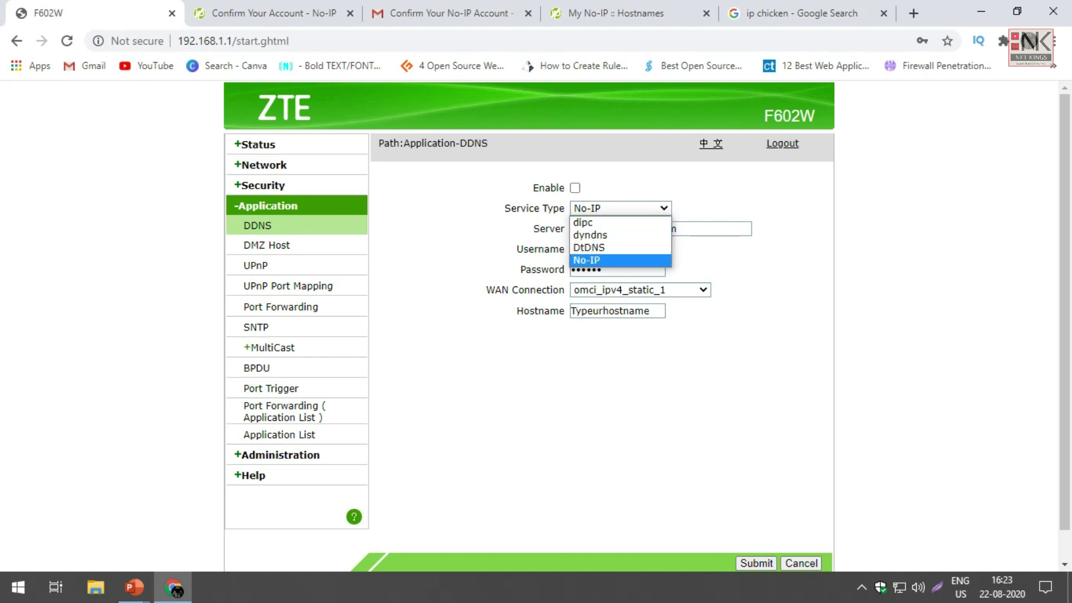
key(Up)
key(Up)
key(Up)
key(Down)
key(Down)
key(Down)
key(Return)
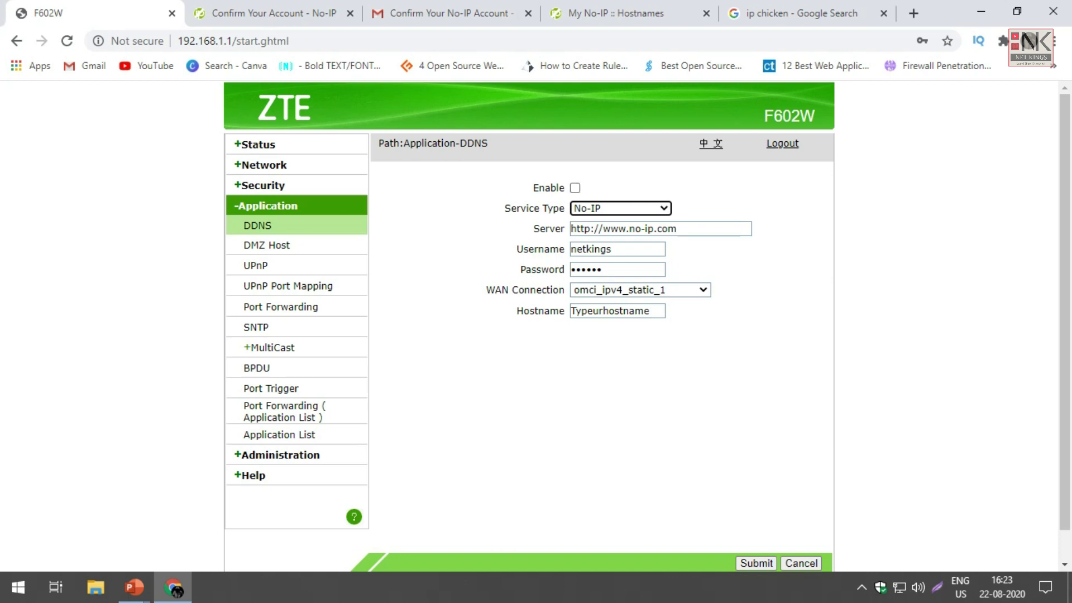
Step: Enter the No-IP account e-mail and password as the DDNS credentials
key(Tab)
key(BackSpace)
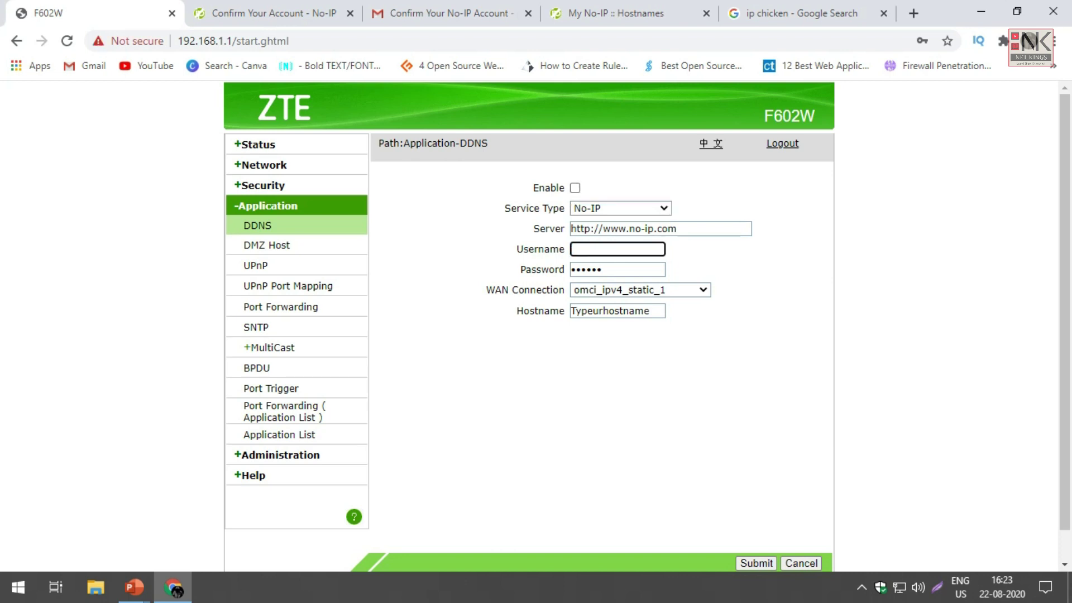
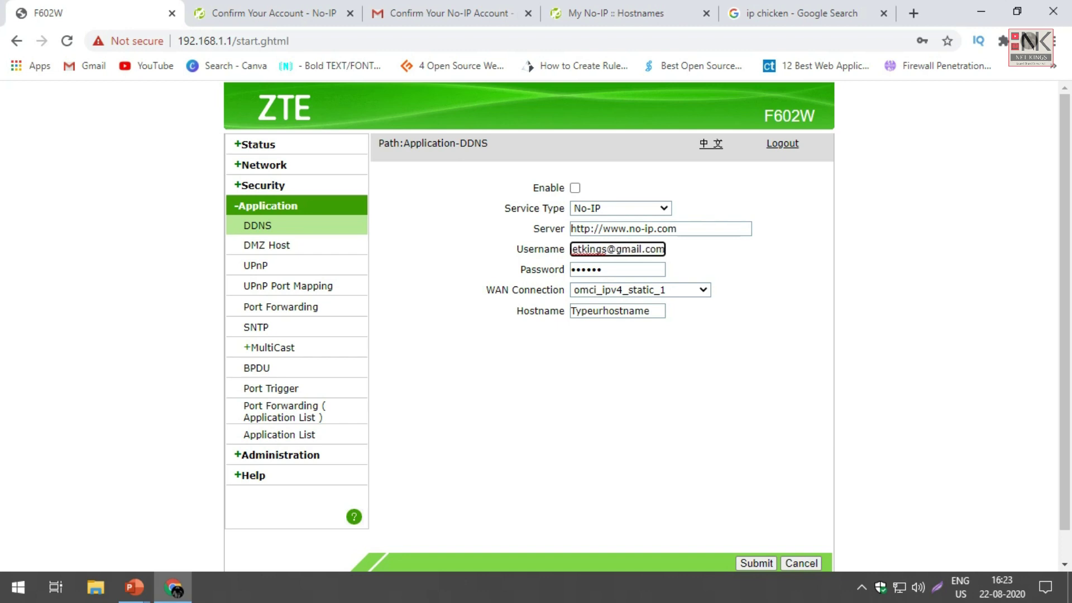
key(Tab)
text(****)
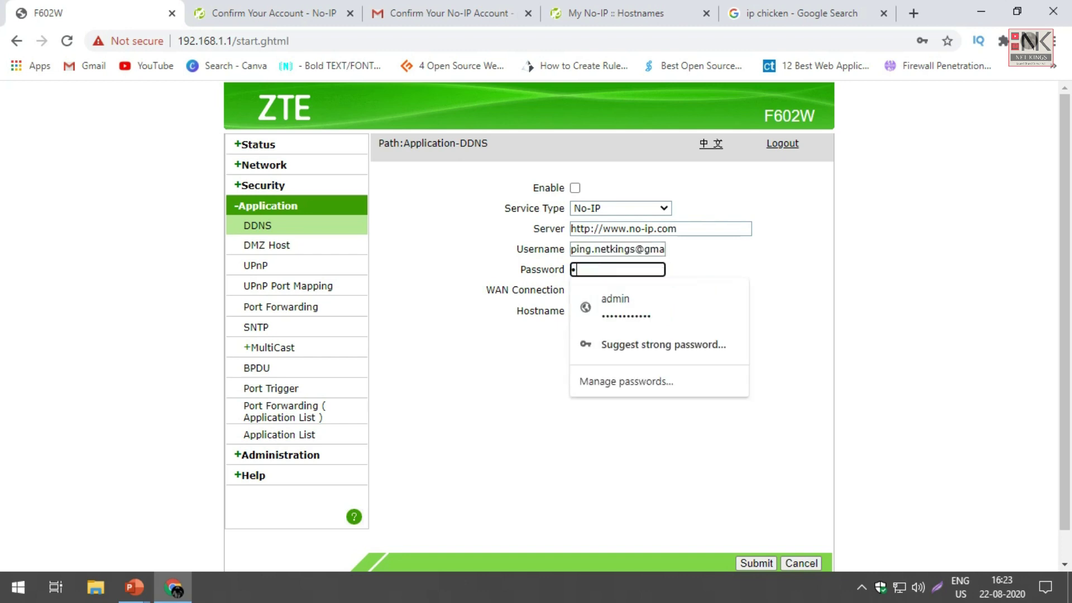
text(********)
key(Tab)
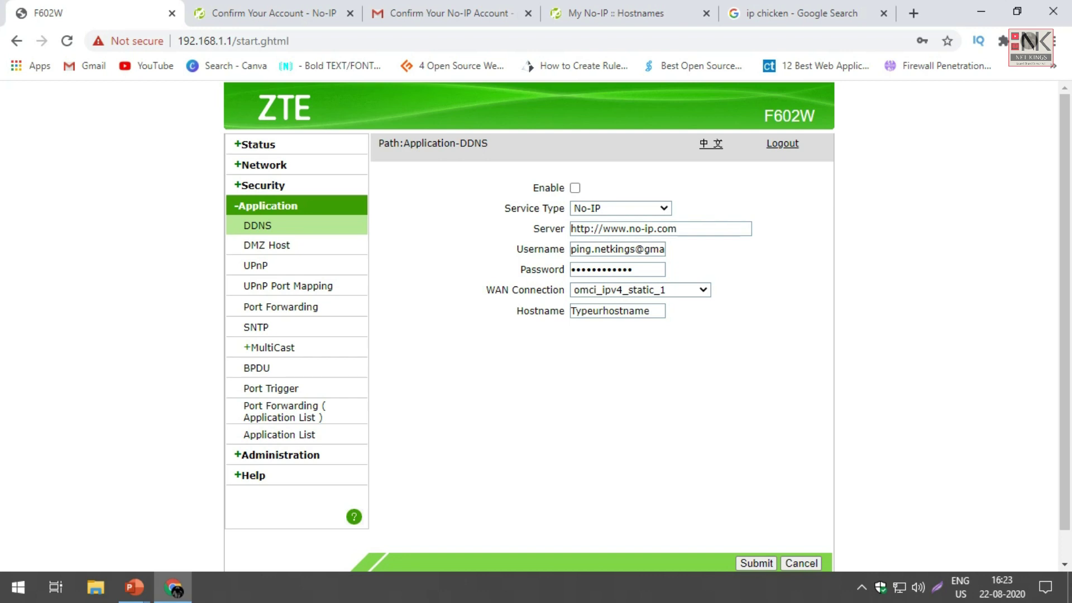
Step: Keep the existing WAN connection, set hostname netkings.ddns.net, enable DDNS, and submit
key(alt+Down)
key(Return)
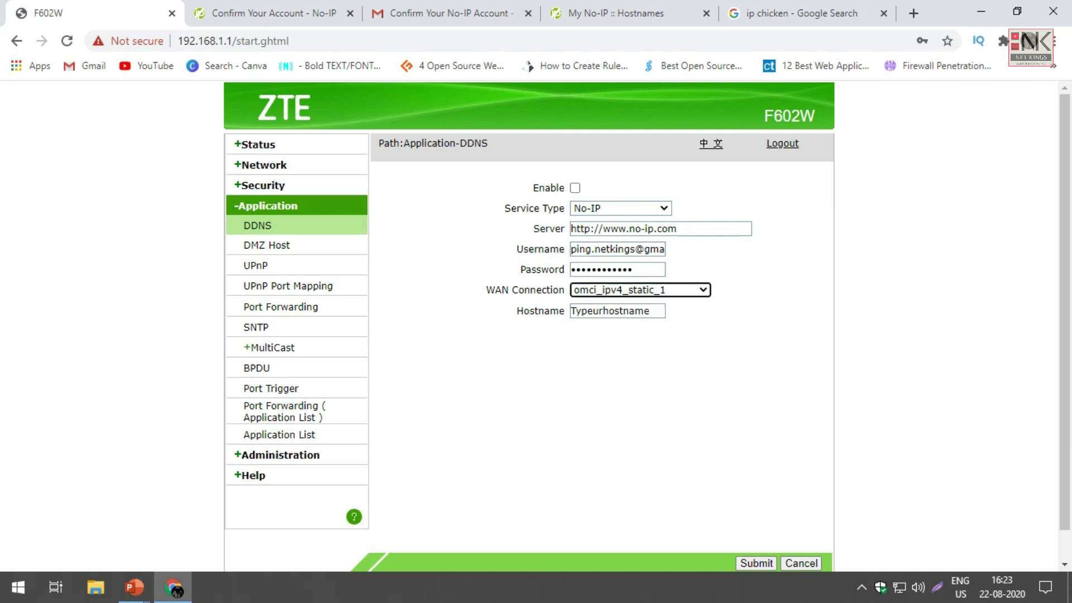
key(Tab)
key(ctrl+a)
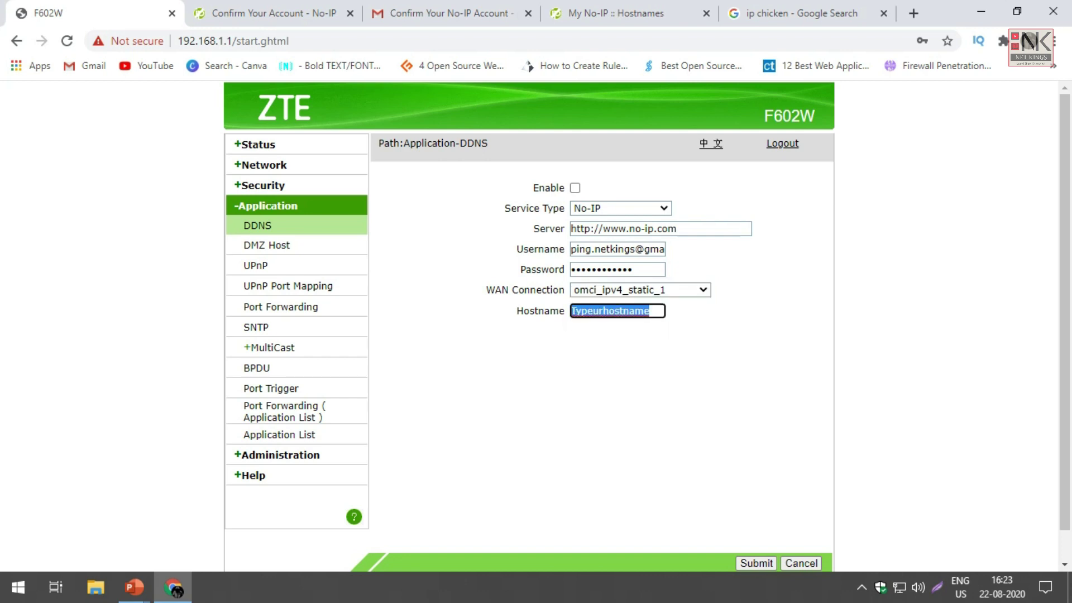
key(BackSpace)
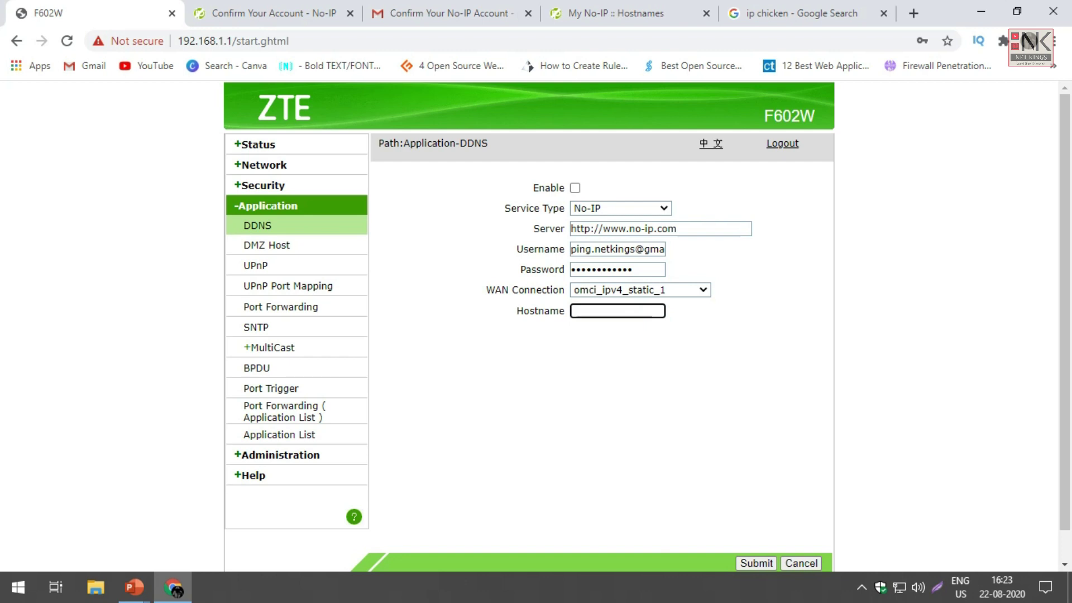
text(netkings.ddns.)
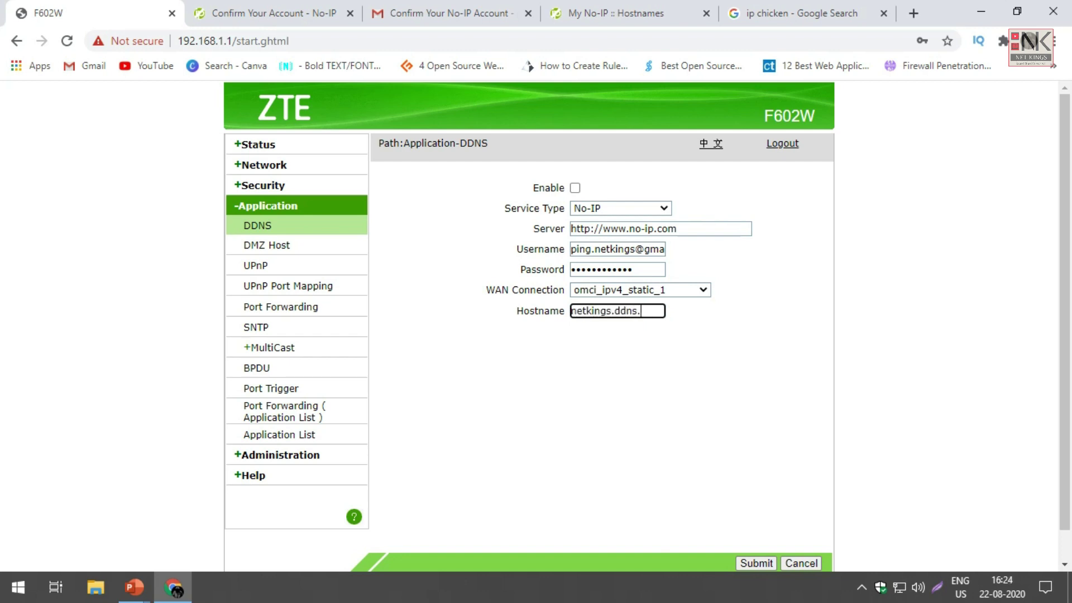
text(net)
click(575, 188)
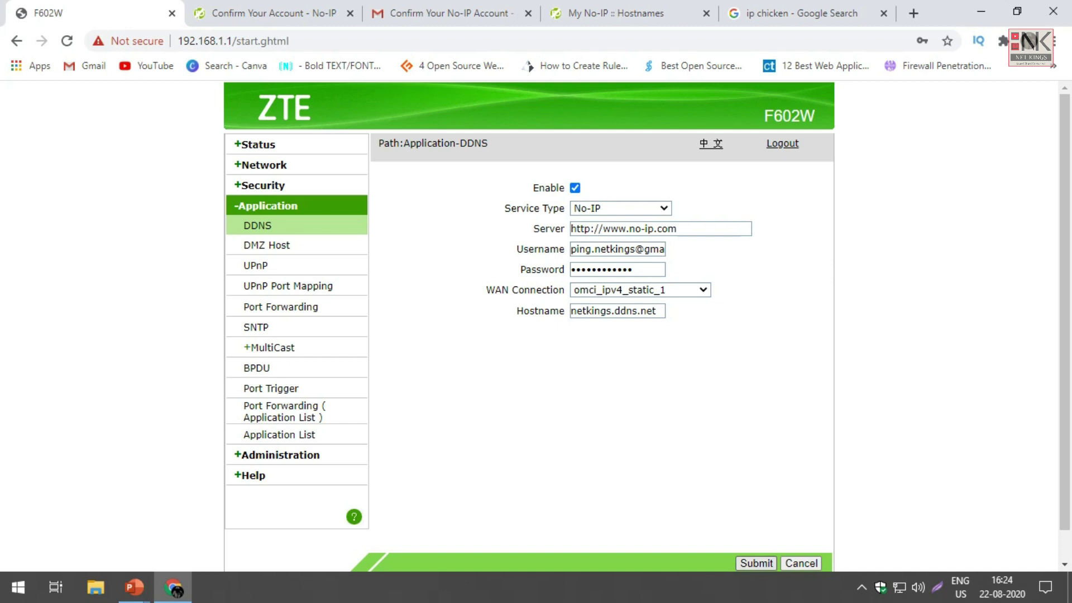
click(756, 562)
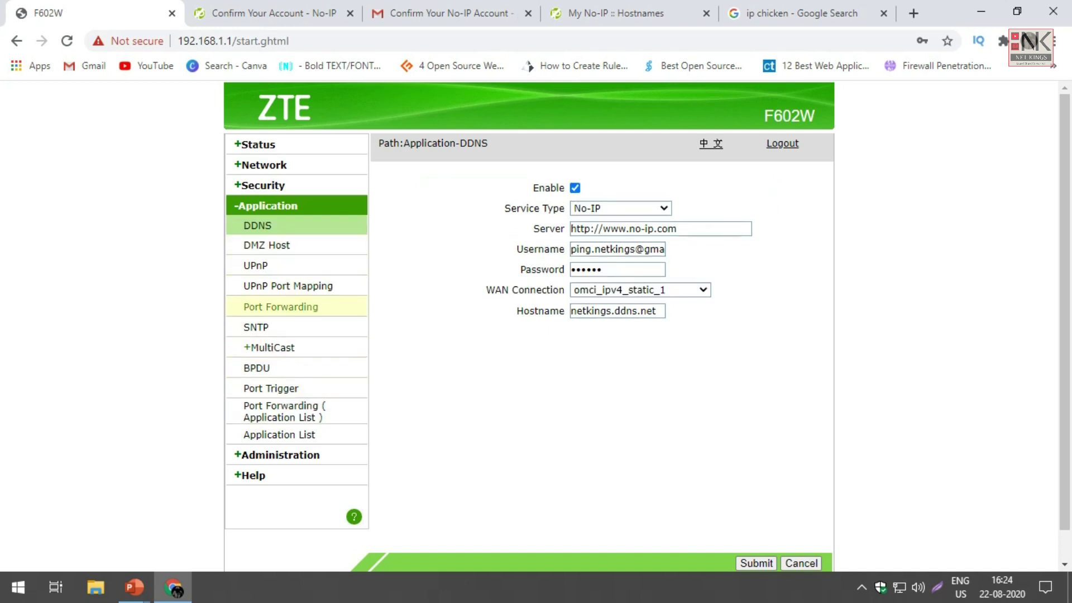
Step: Open Port Forwarding and name a new rule Netkings_RDP
click(281, 306)
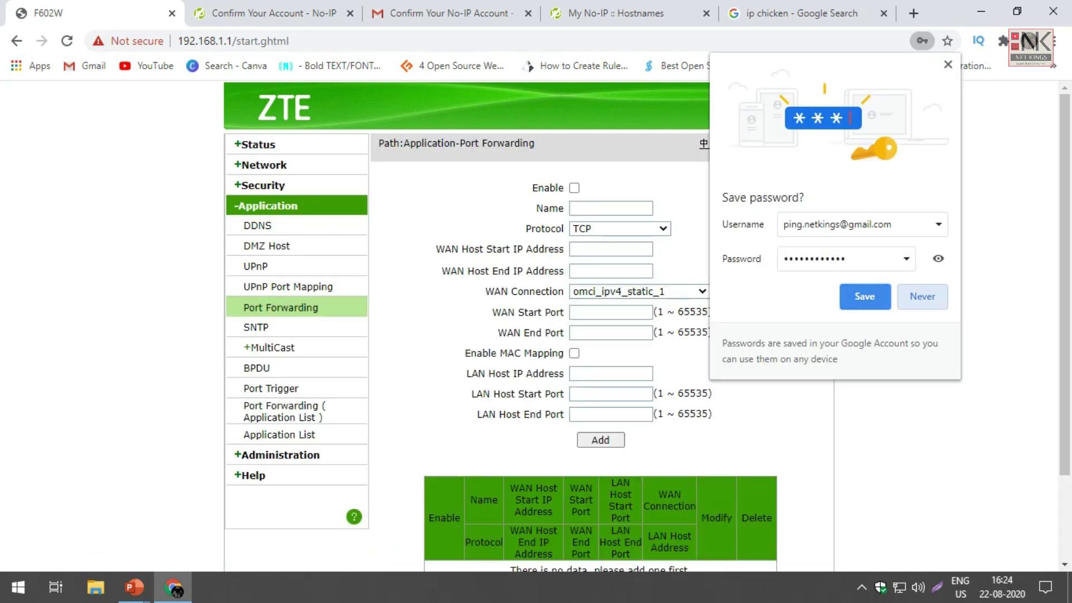
click(864, 296)
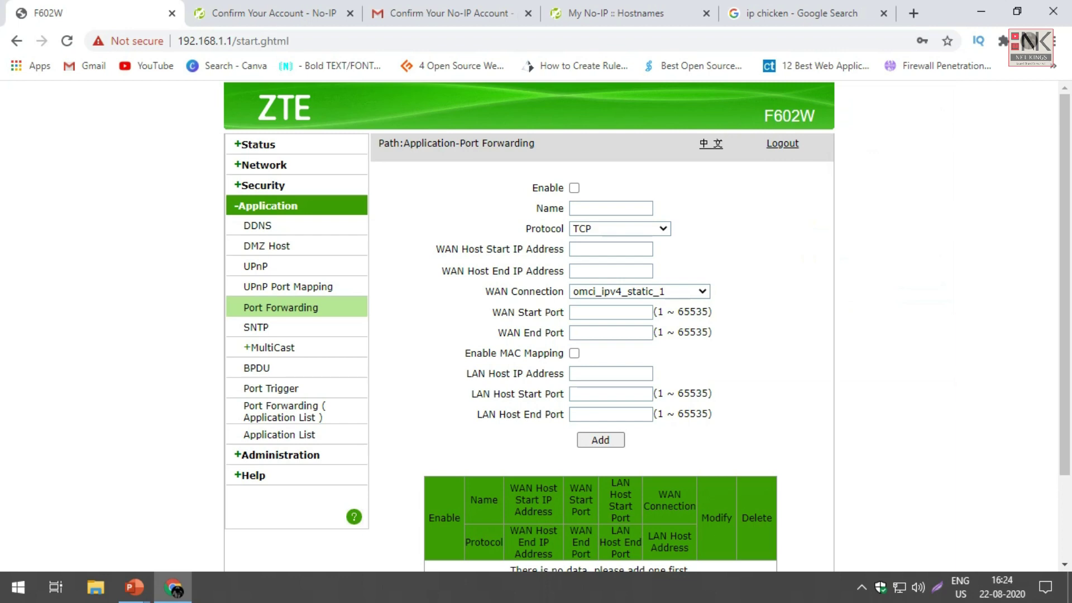
scroll(529, 326, down, 2)
scroll(528, 326, up, 2)
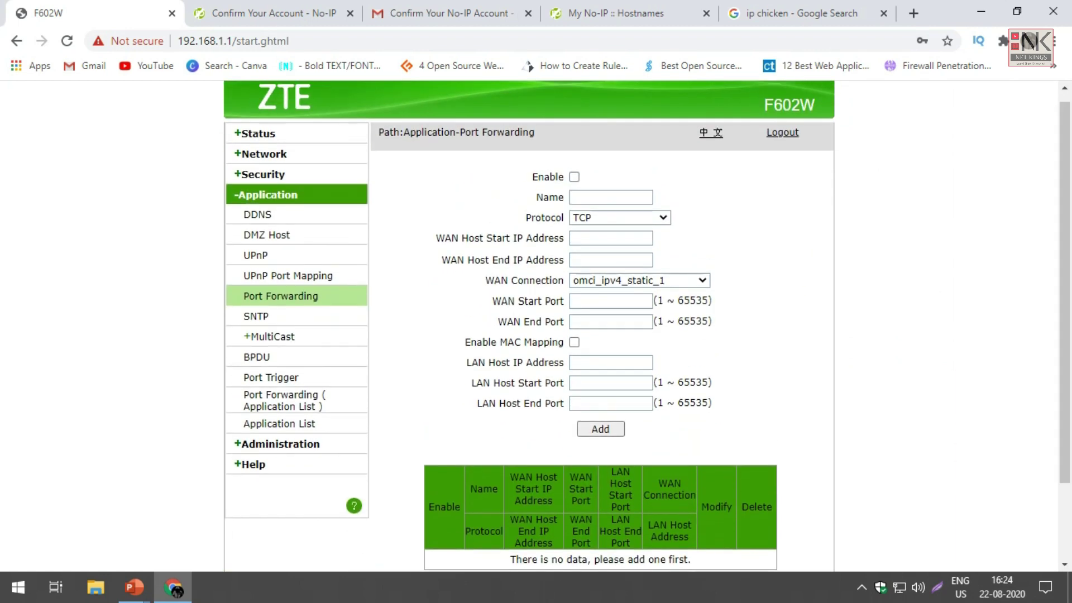
scroll(528, 327, down, 1)
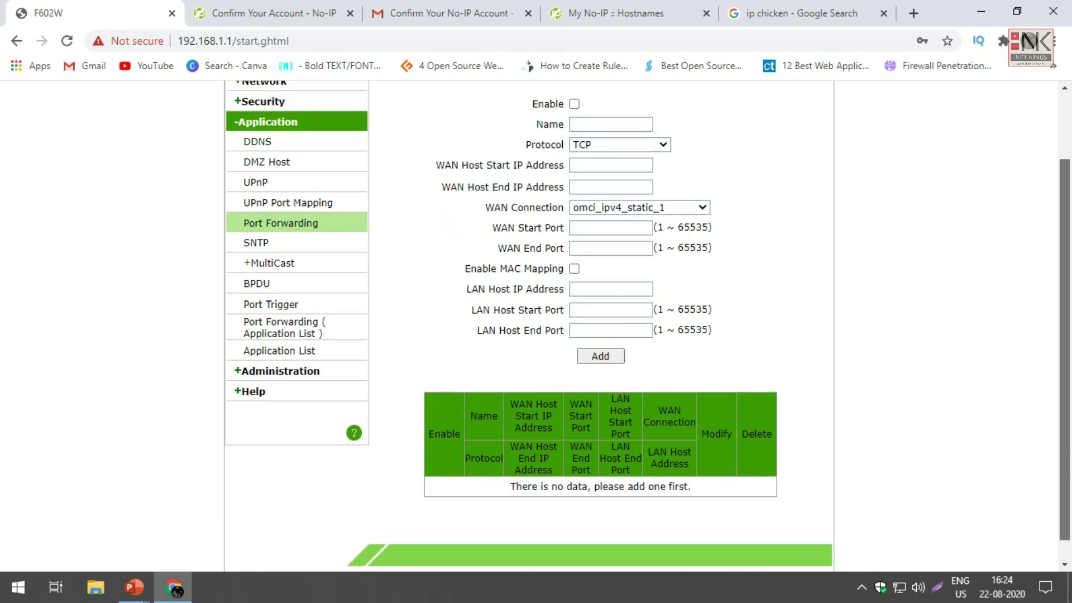
scroll(528, 327, up, 1)
scroll(528, 327, up, 1)
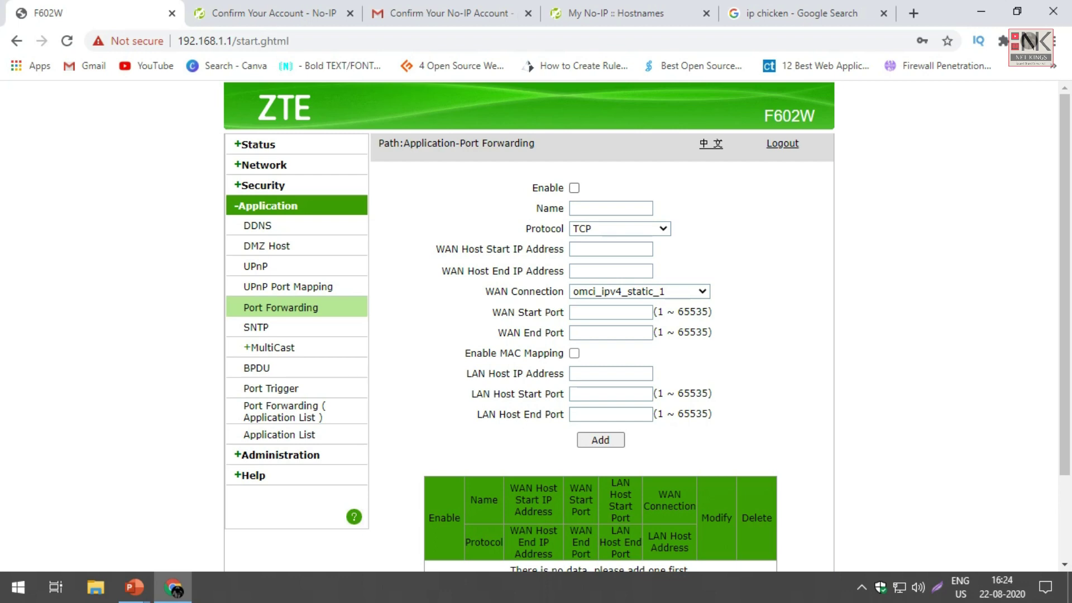
click(574, 187)
click(574, 187)
click(611, 209)
text(Netk)
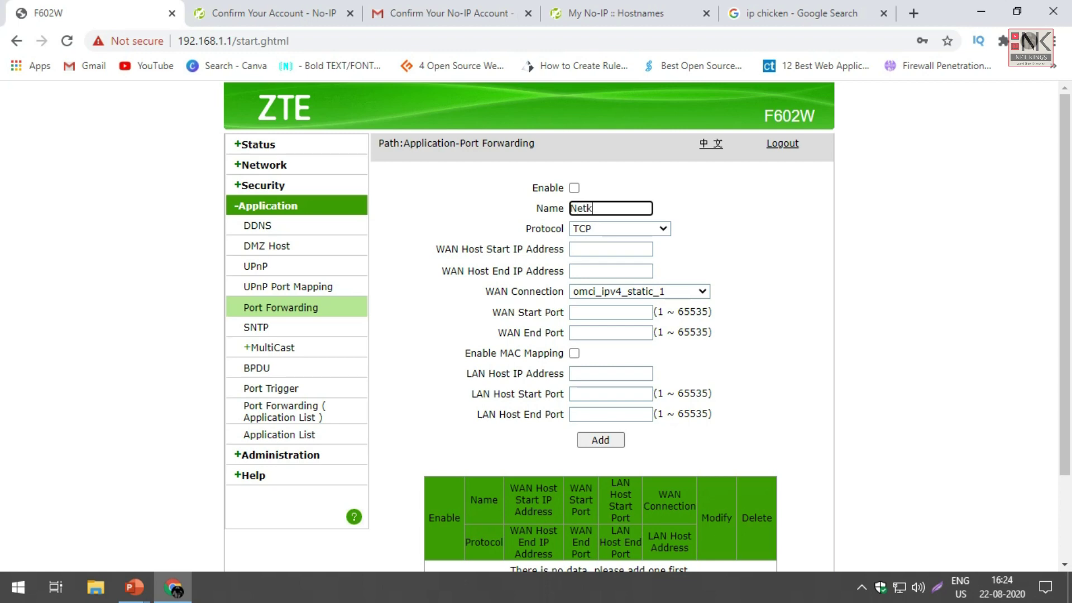
text(ings_RDP)
click(610, 249)
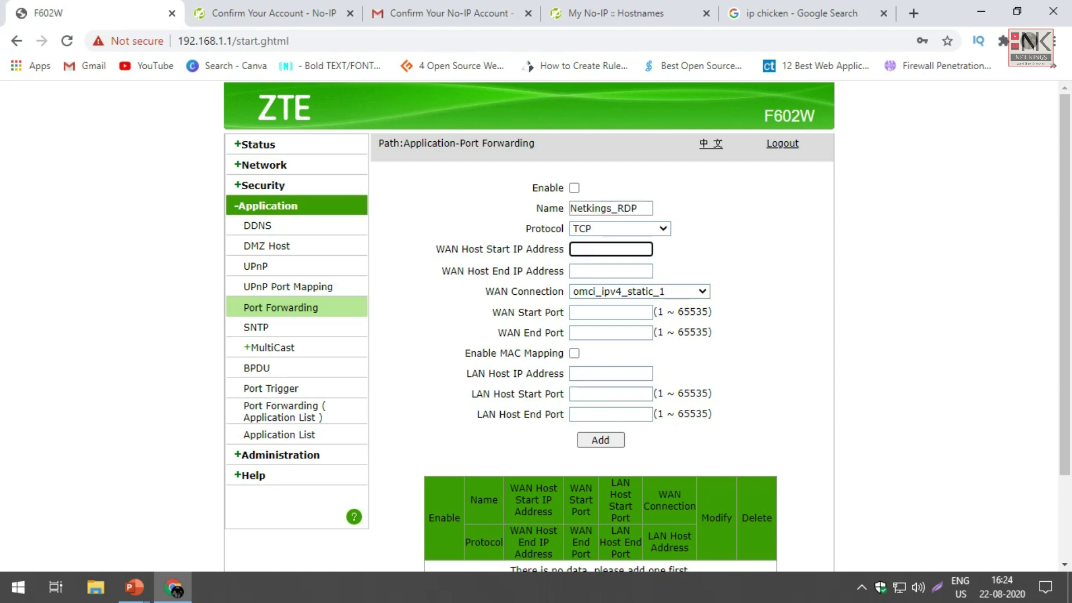
Step: Keep TCP as the protocol and set the external port to 3389
click(620, 229)
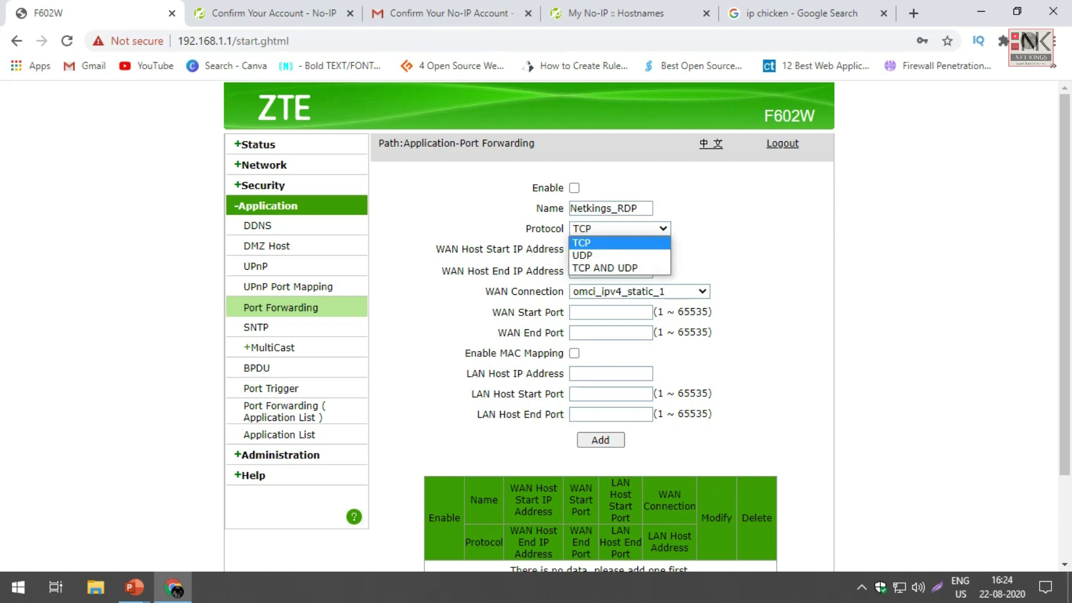
key(Return)
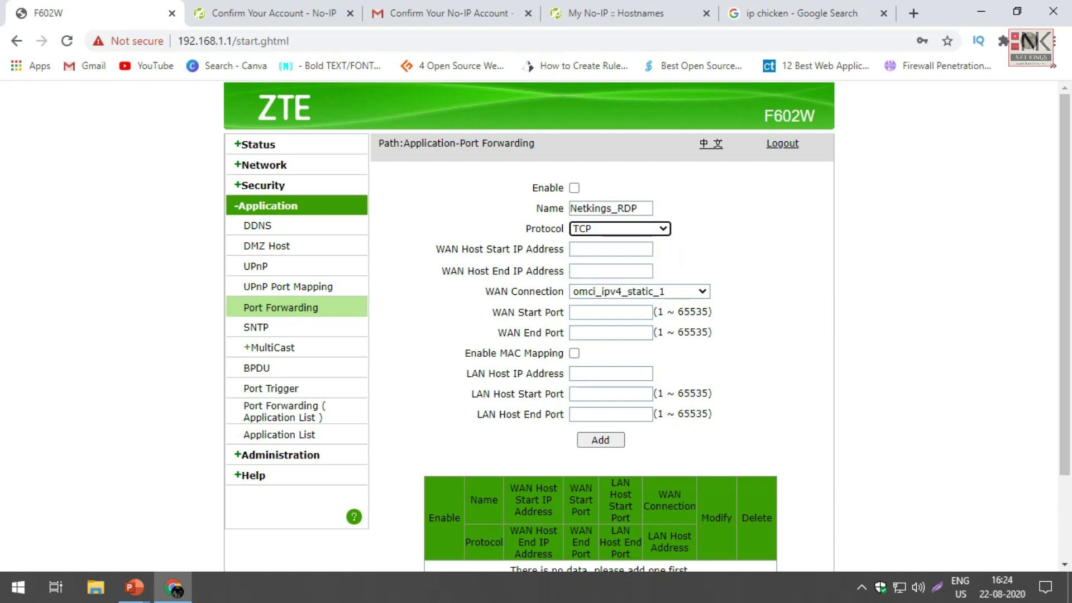
click(611, 311)
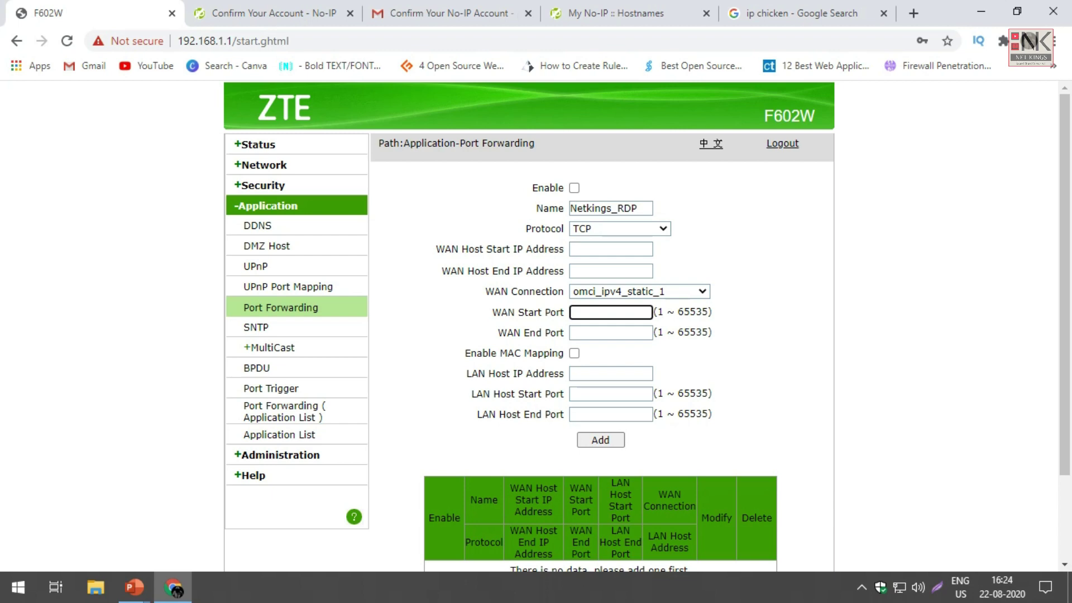
text(3389)
key(Tab)
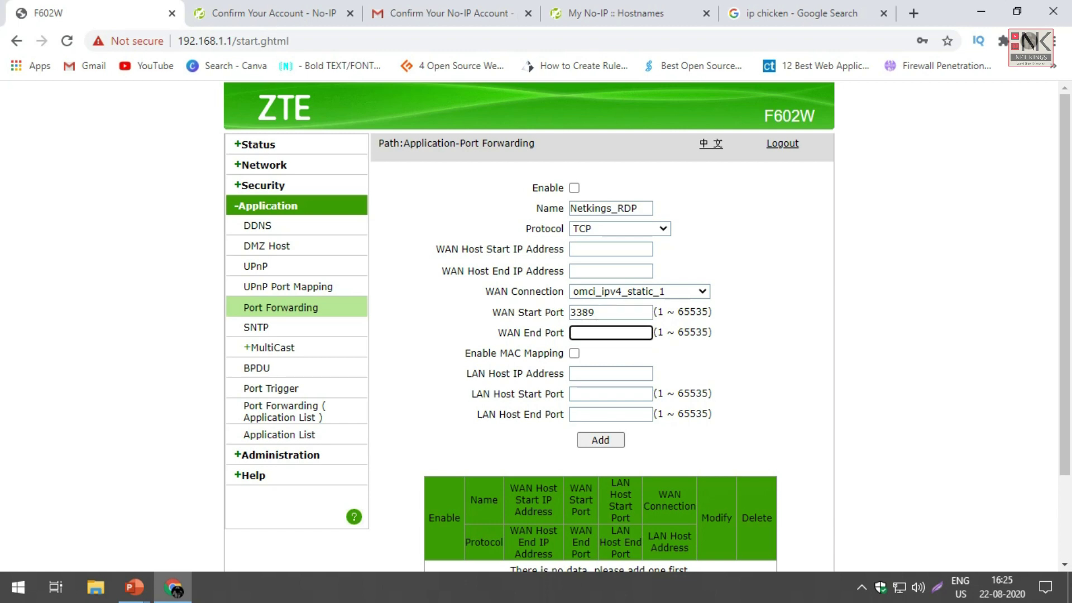
text(3389)
key(Tab)
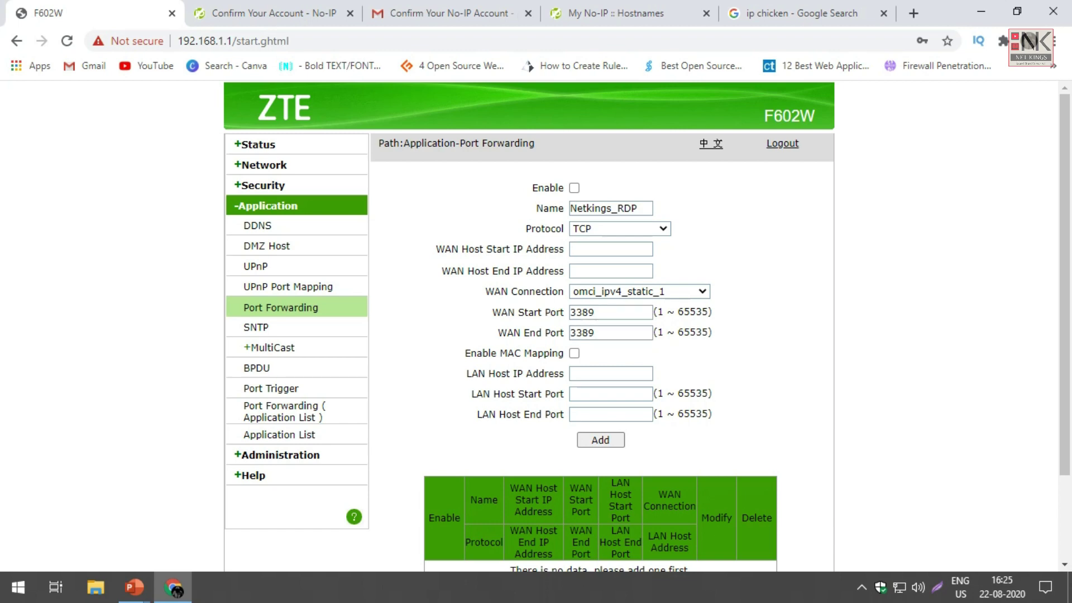
drag(657, 312, 713, 312)
click(712, 312)
Step: Point the rule at 192.168.1.2 with internal ports 3389 to 3389
click(611, 373)
text(192.)
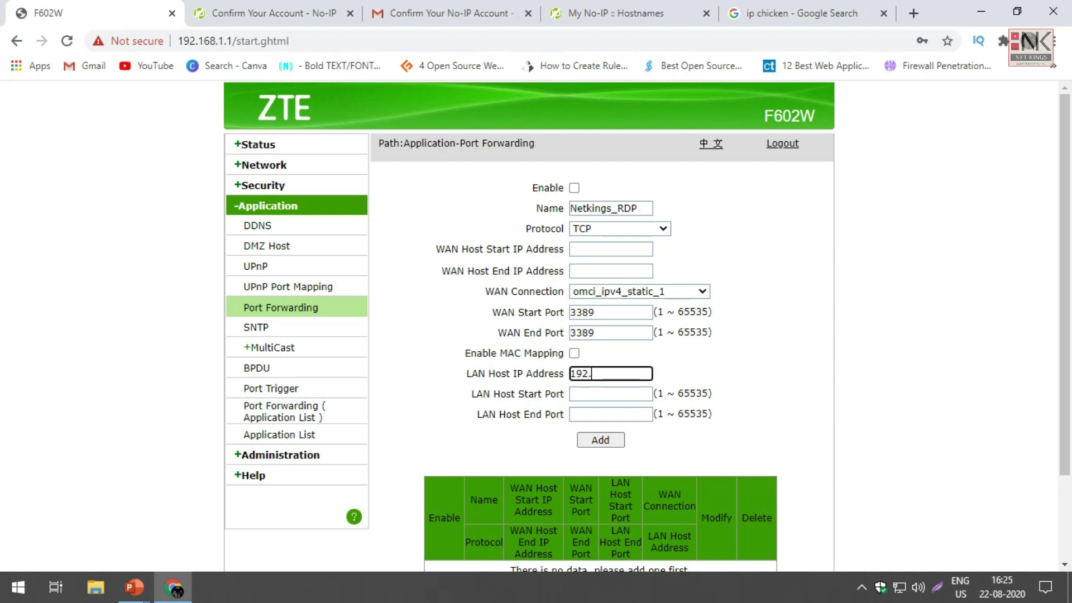
text(168.1.2)
scroll(535, 326, down, 2)
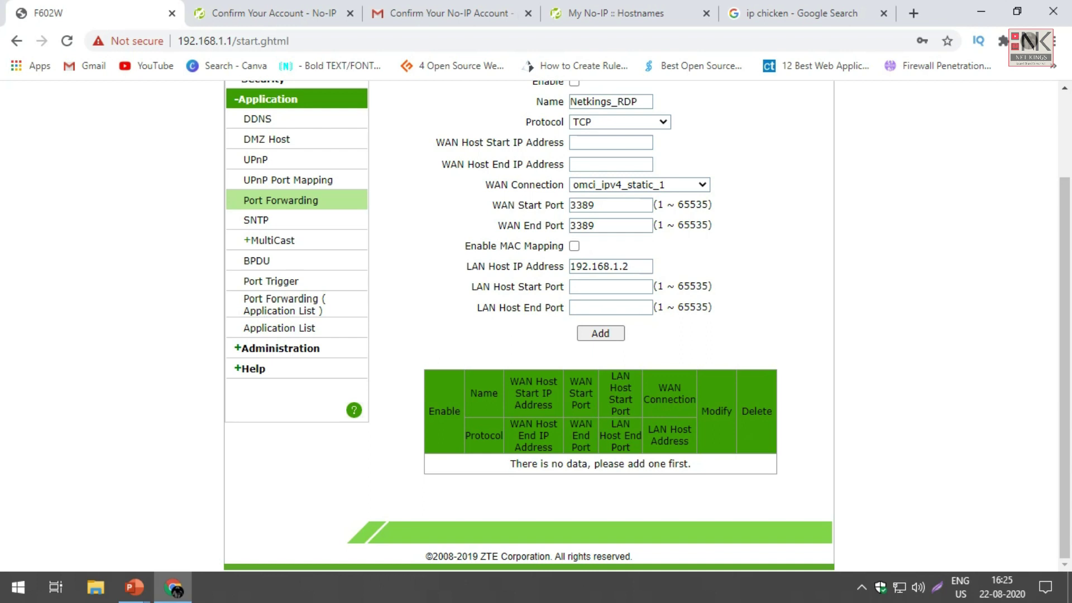
click(610, 286)
text(3389)
key(Tab)
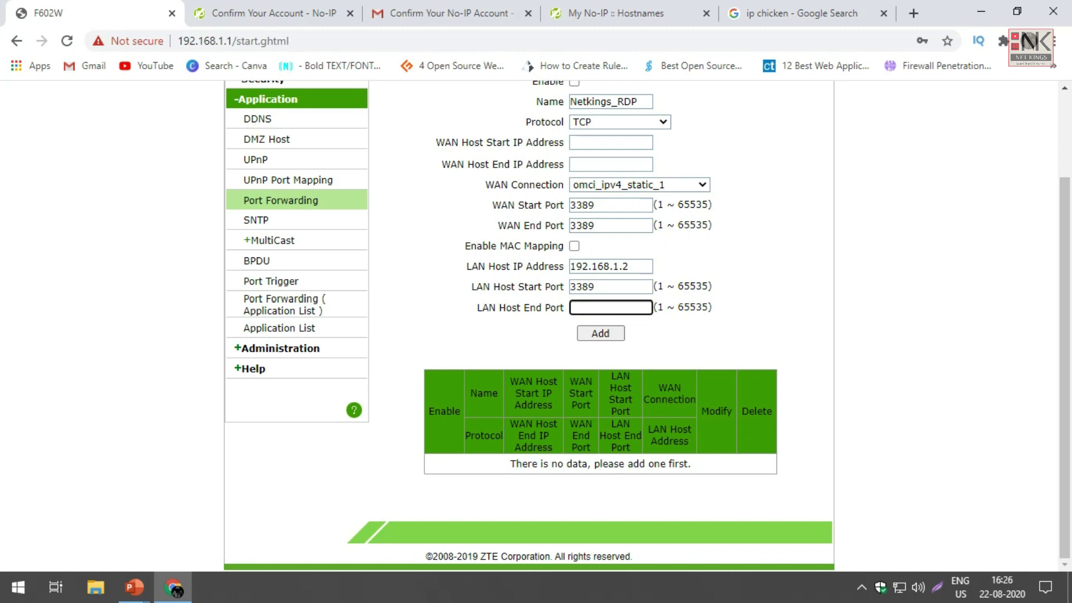
text(3389)
key(Tab)
Step: Enable the Netkings_RDP rule and add it to the forwarding list
scroll(530, 327, up, 2)
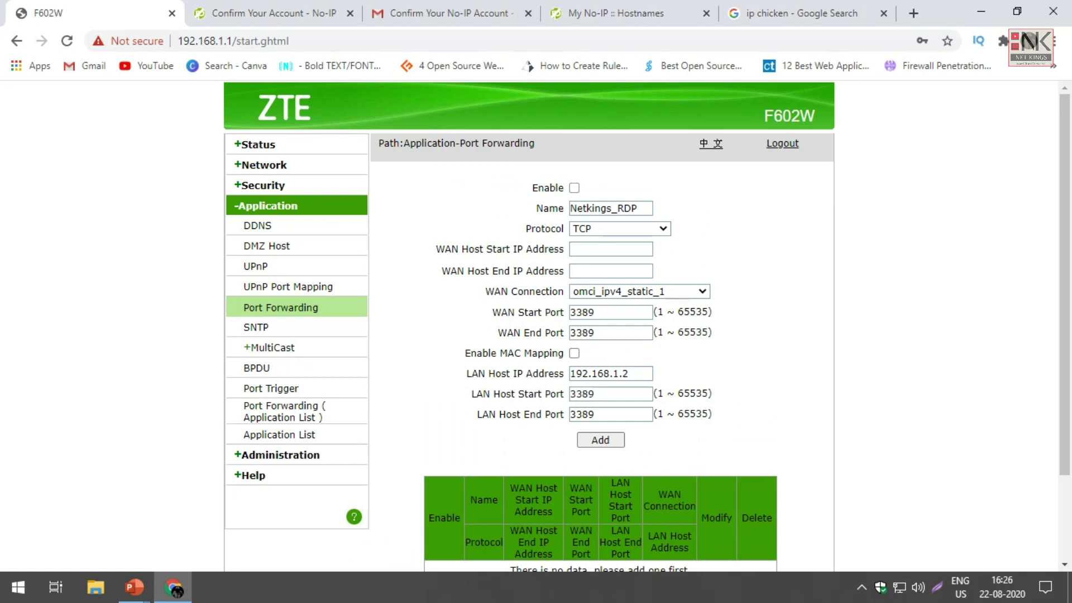
click(574, 188)
click(600, 440)
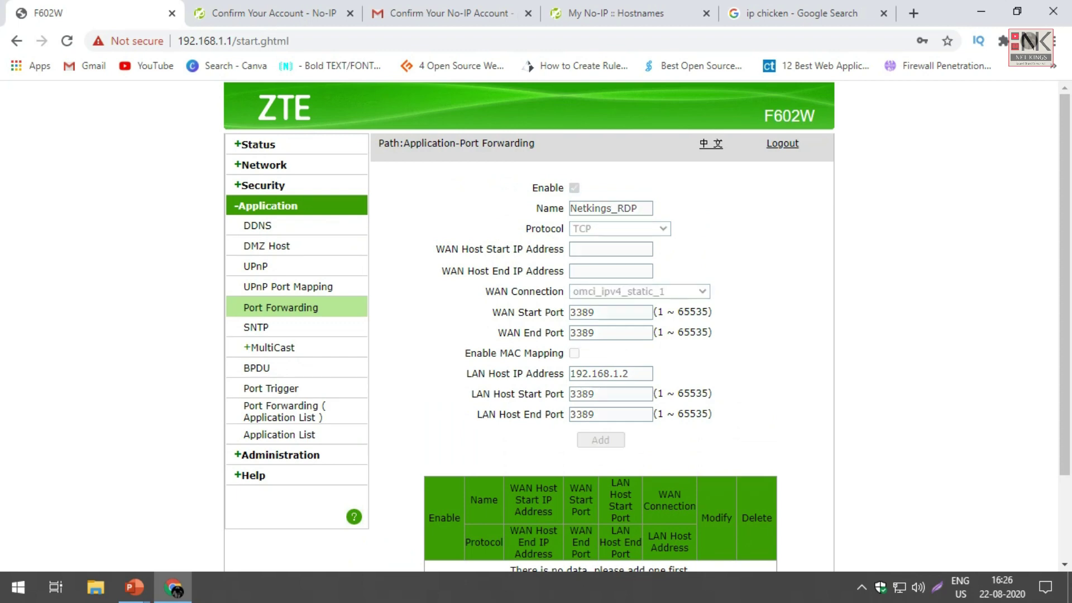
scroll(529, 327, down, 1)
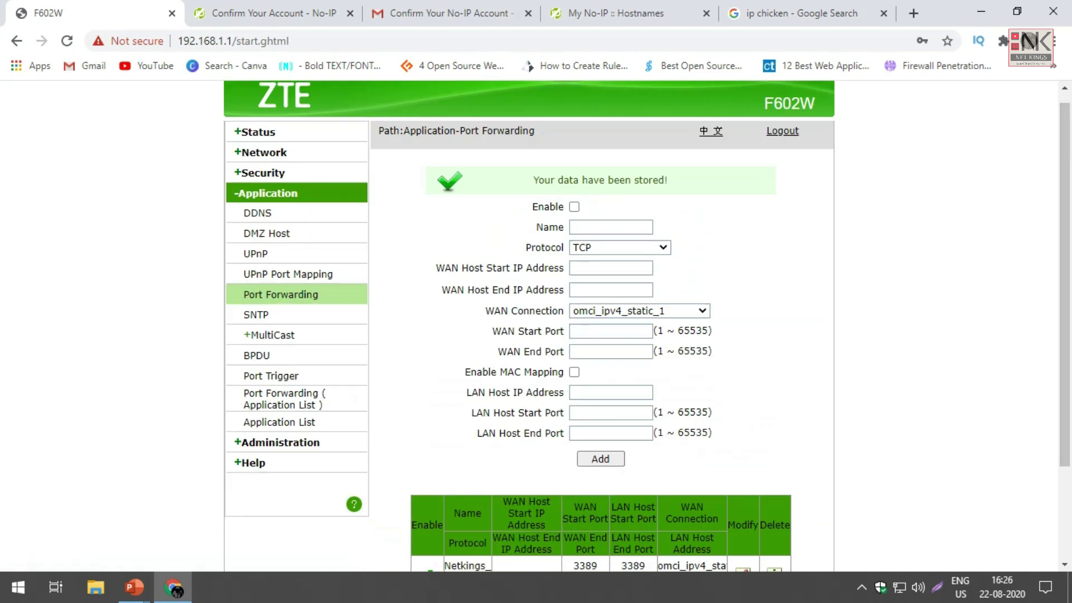
scroll(529, 326, down, 2)
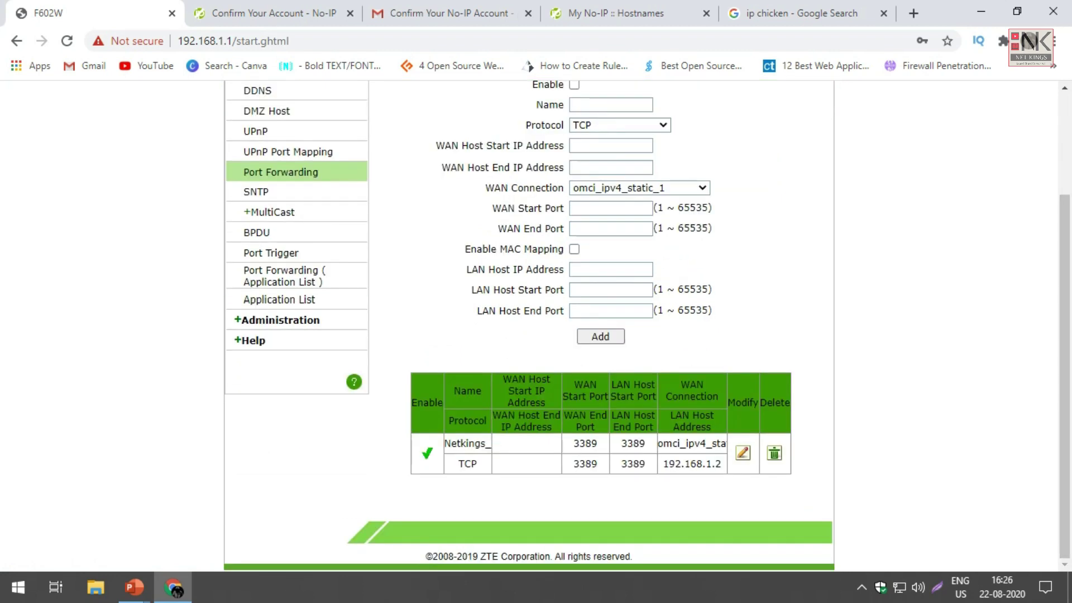
scroll(529, 327, down, 1)
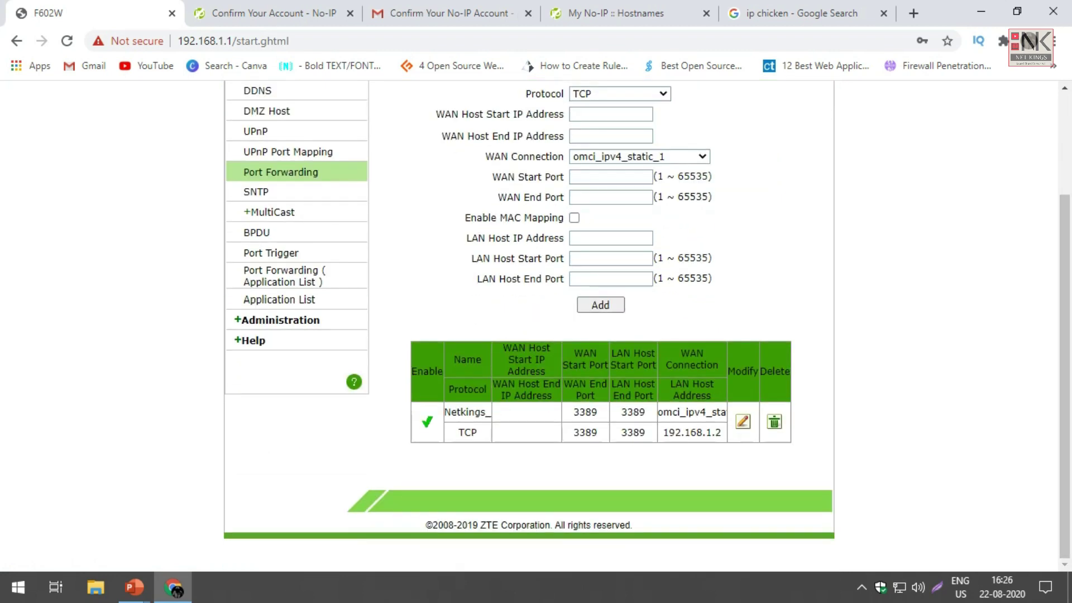
Step: Search 'allow' to reach the Remote tab of System Properties
key(super)
text(allow)
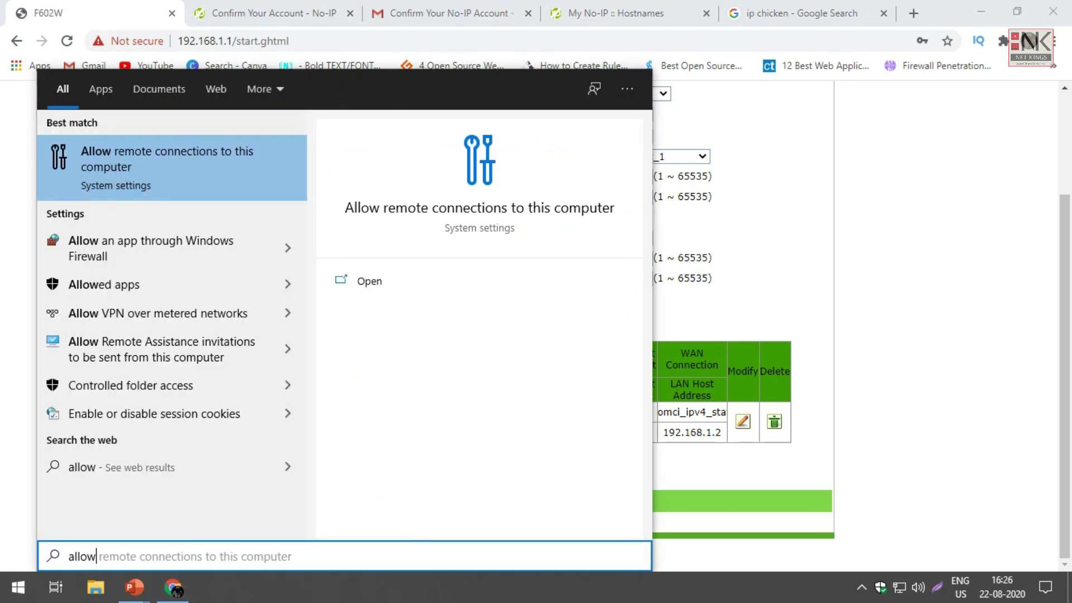
key(Return)
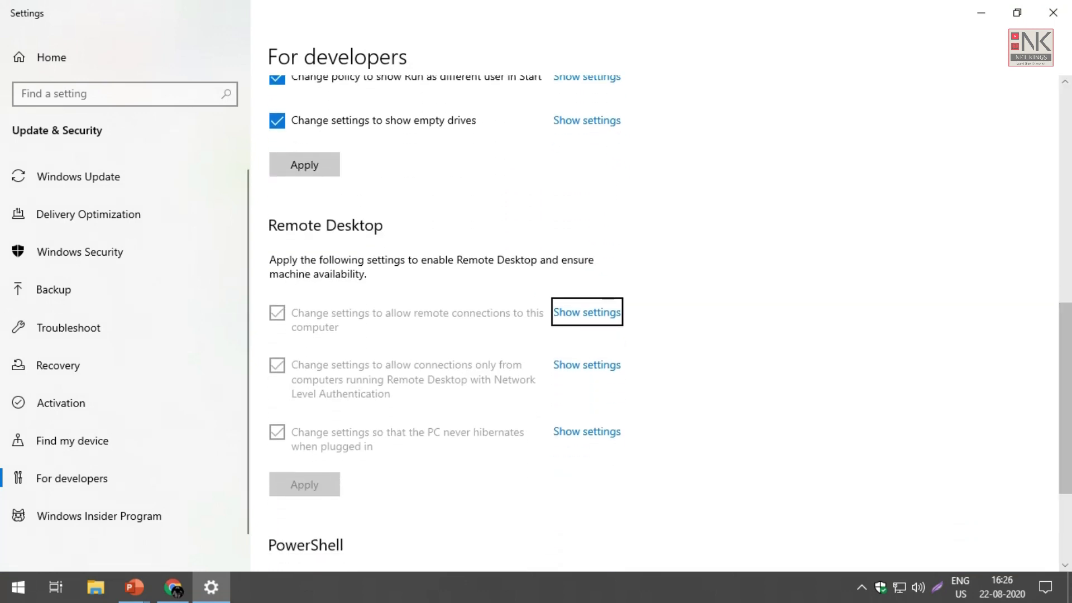
key(Return)
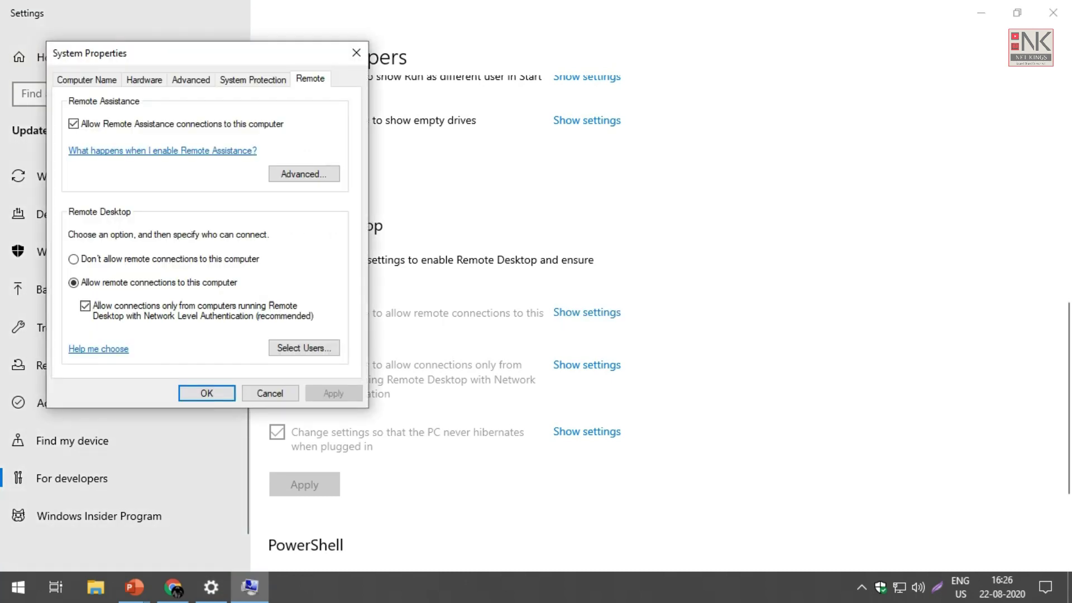
drag(196, 53, 501, 86)
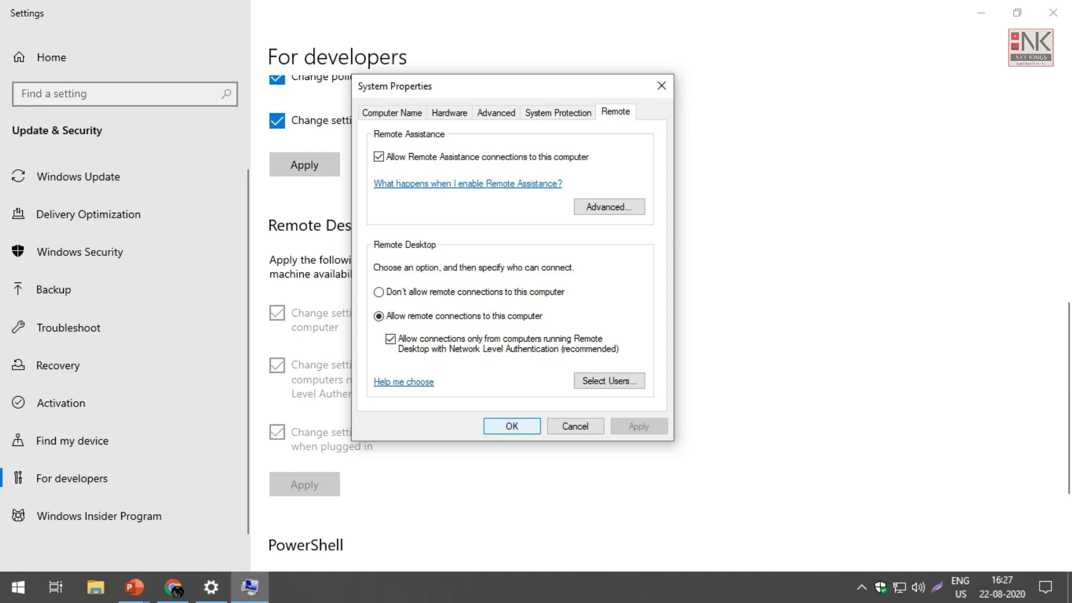
Step: Review the allowed remote users, confirm with OK, and close Settings
click(609, 380)
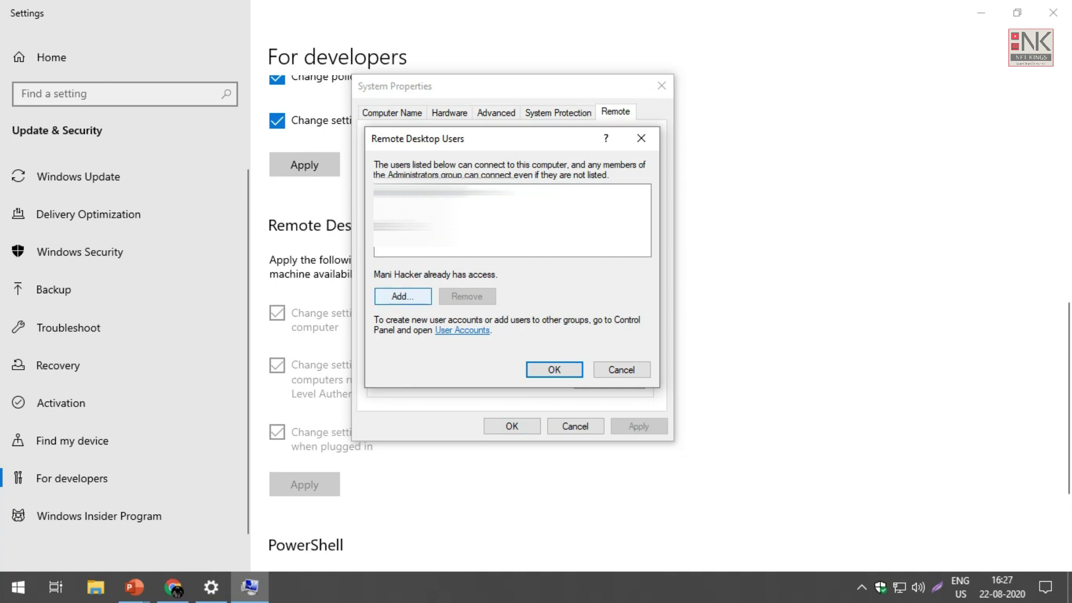
key(Return)
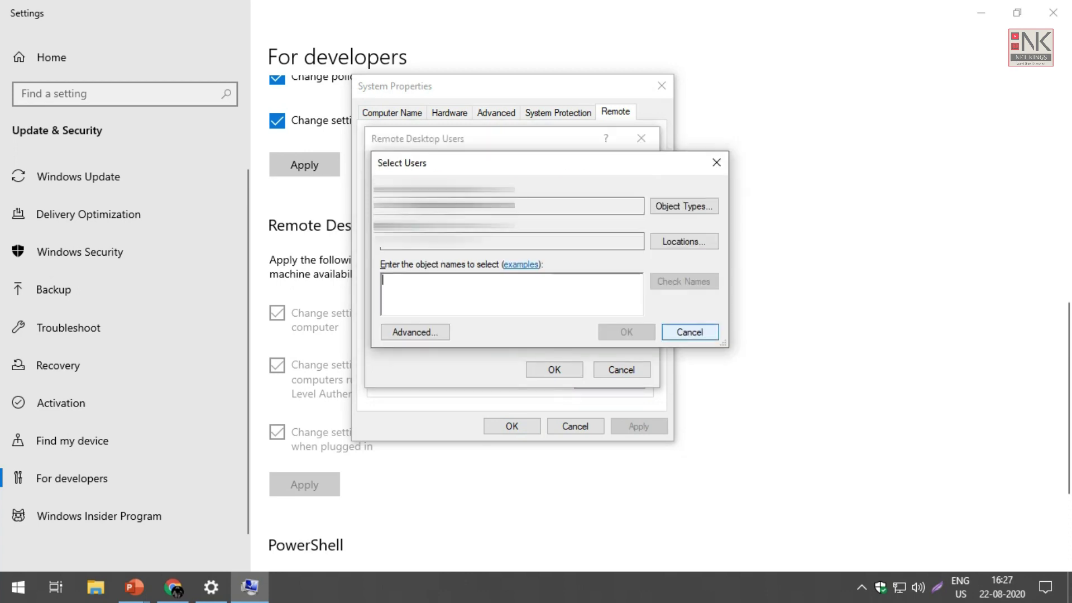
click(689, 331)
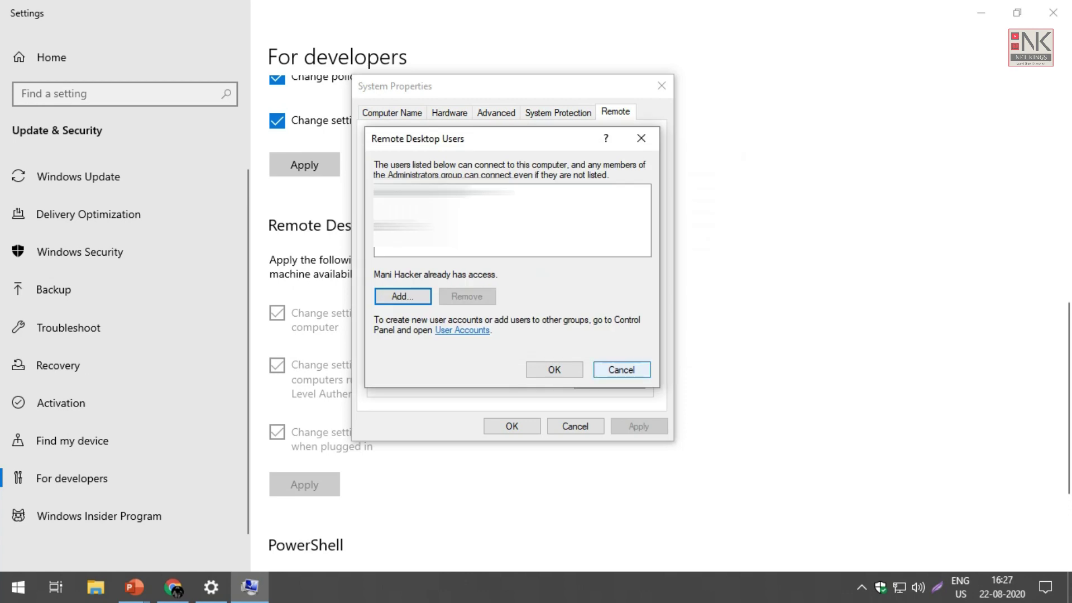
click(622, 370)
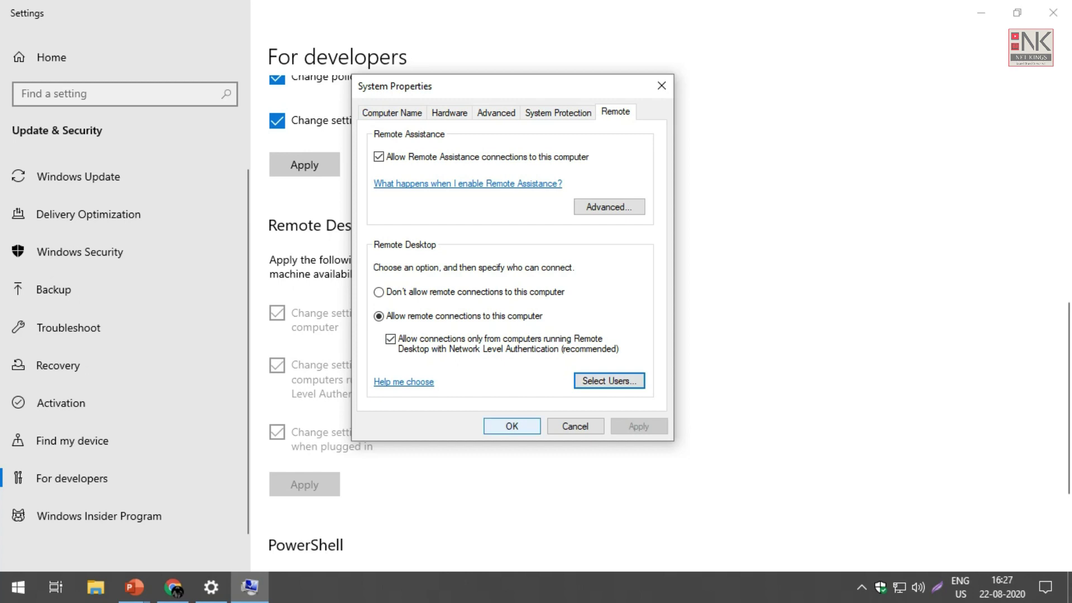
click(512, 426)
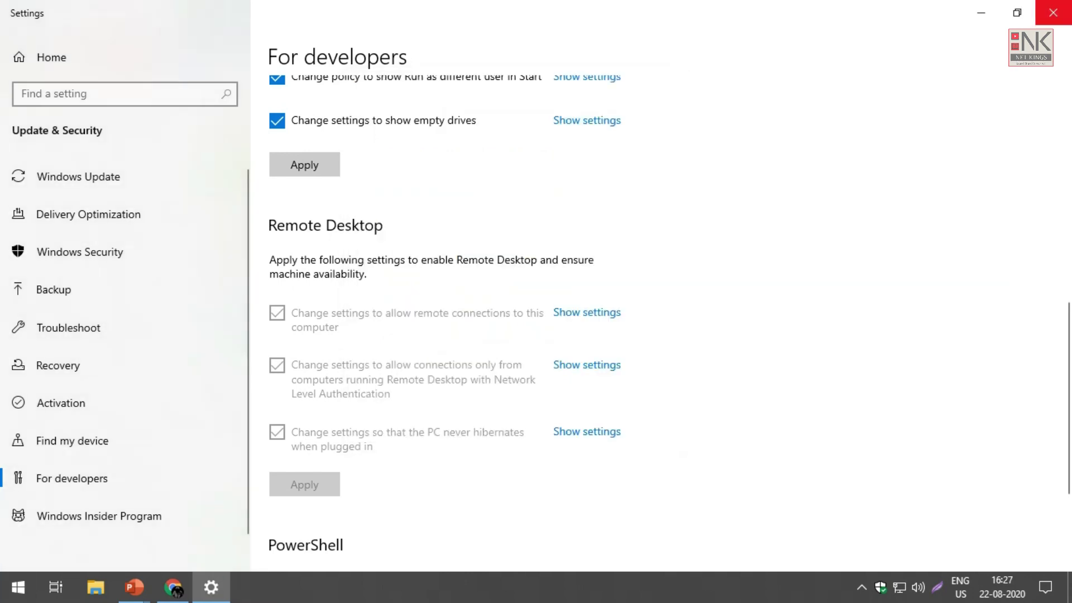
click(1053, 12)
Step: Go to the 'ip chicken' Google results and open the IP Chicken site
scroll(590, 324, up, 2)
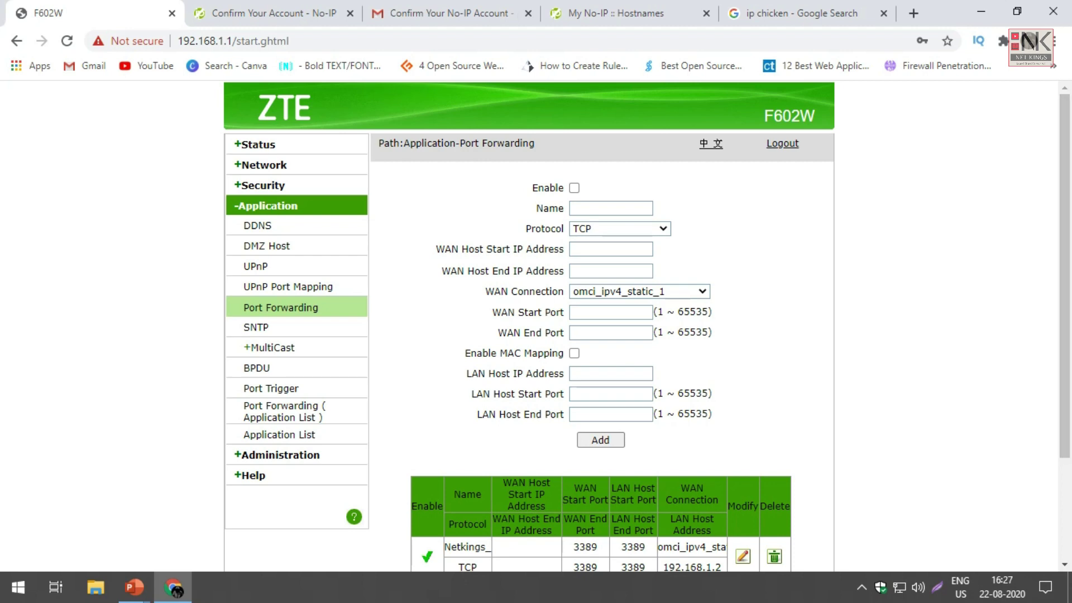
scroll(590, 324, down, 2)
scroll(590, 323, up, 2)
click(802, 13)
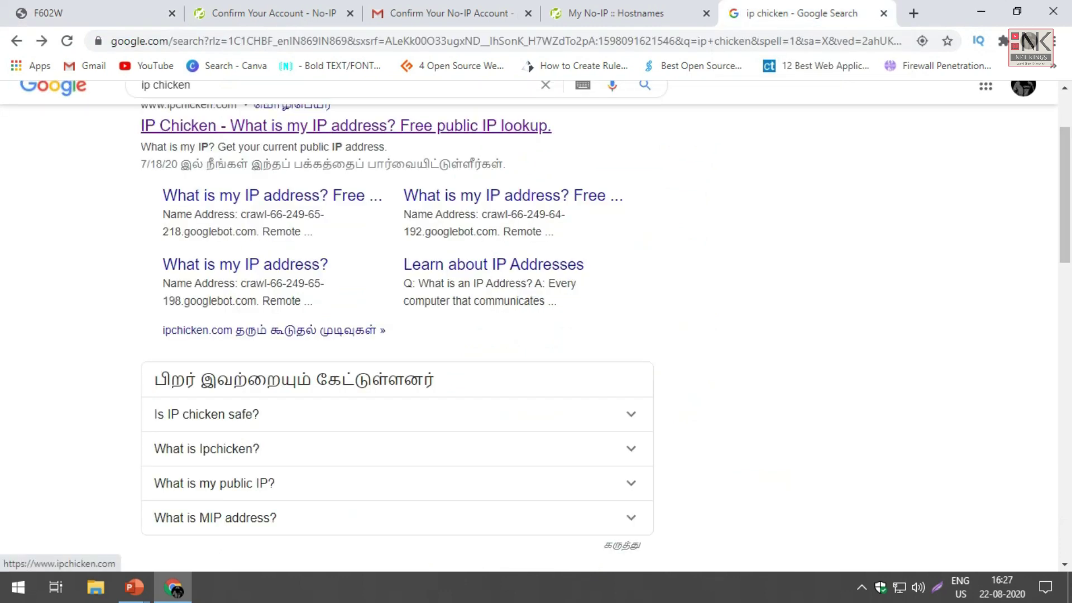
click(347, 125)
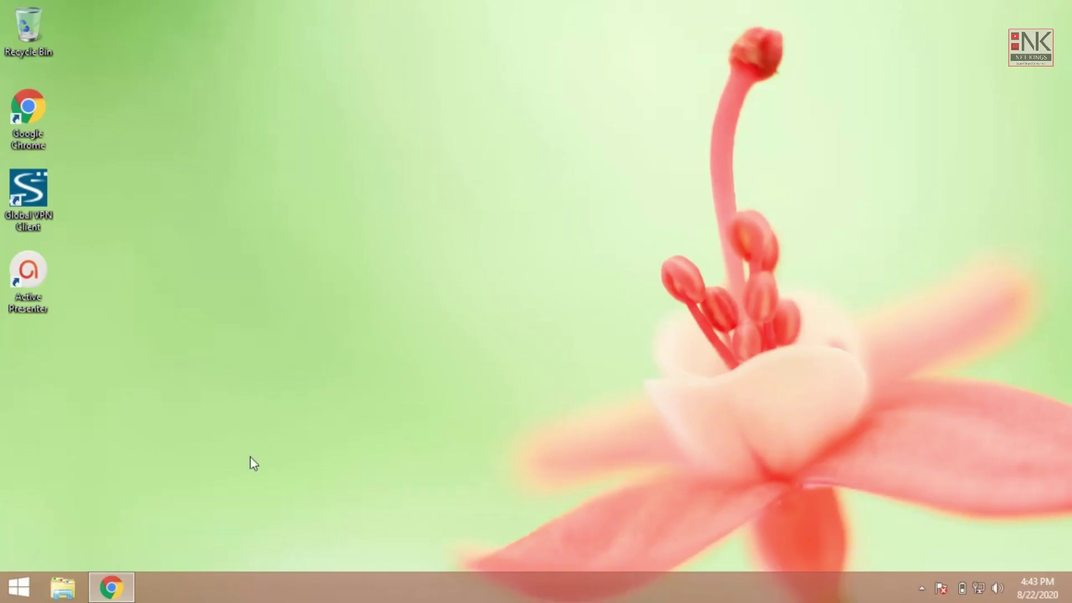
Step: Confirm ipchicken.com reports the public IP 157.50.136.12, then minimize Chrome to the desktop
click(111, 587)
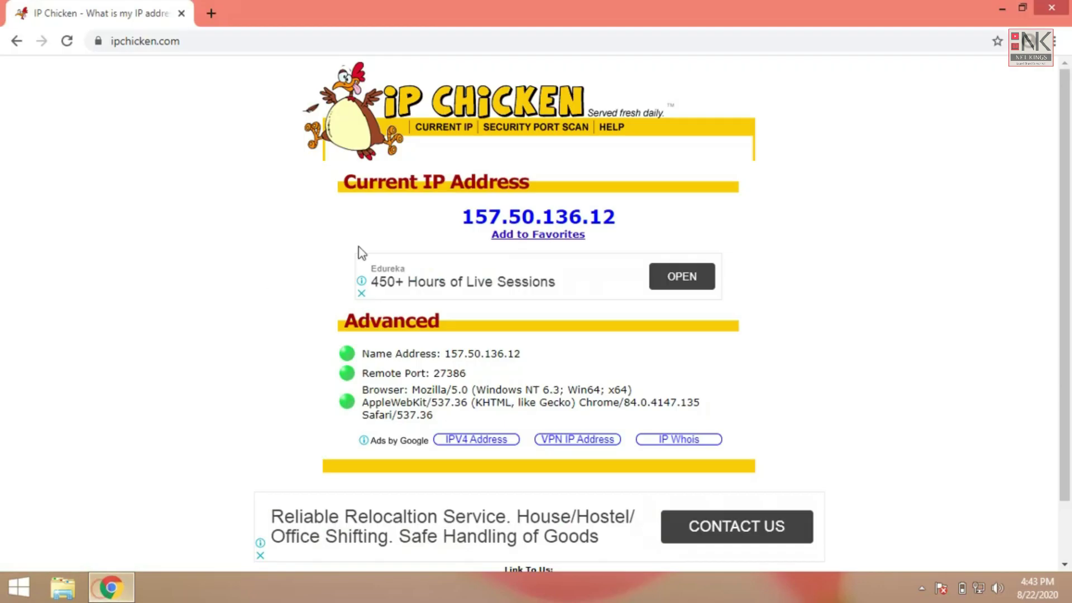
drag(495, 210, 461, 214)
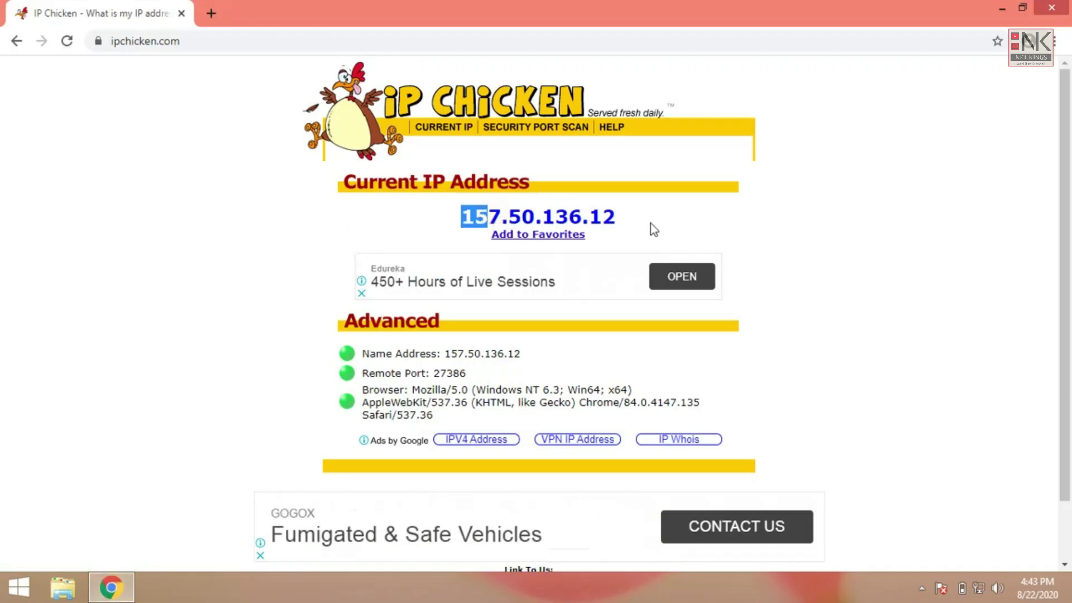
click(892, 212)
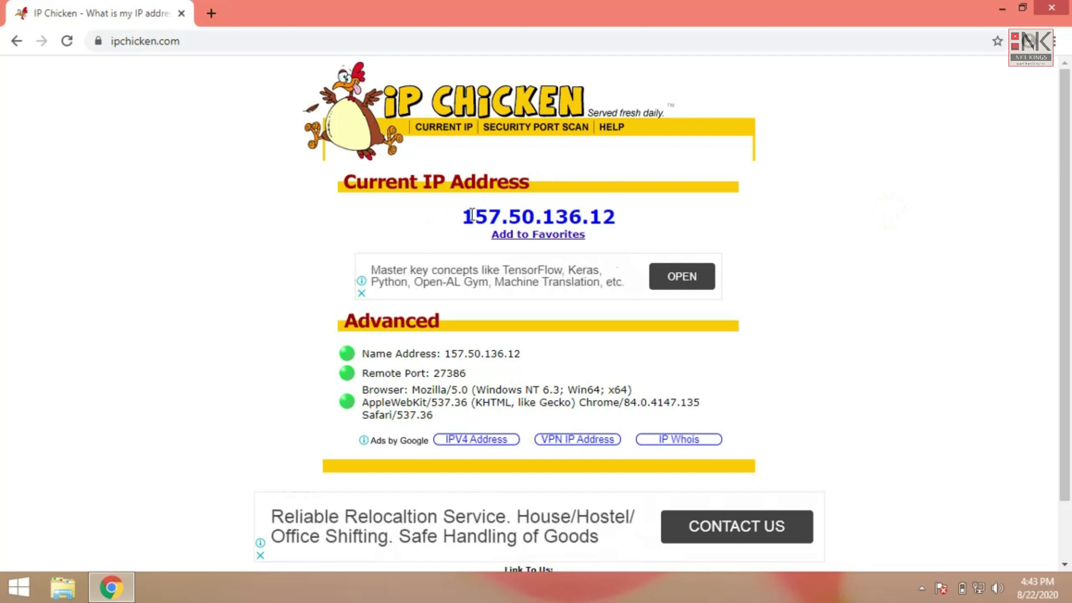
drag(582, 216, 475, 215)
click(1005, 7)
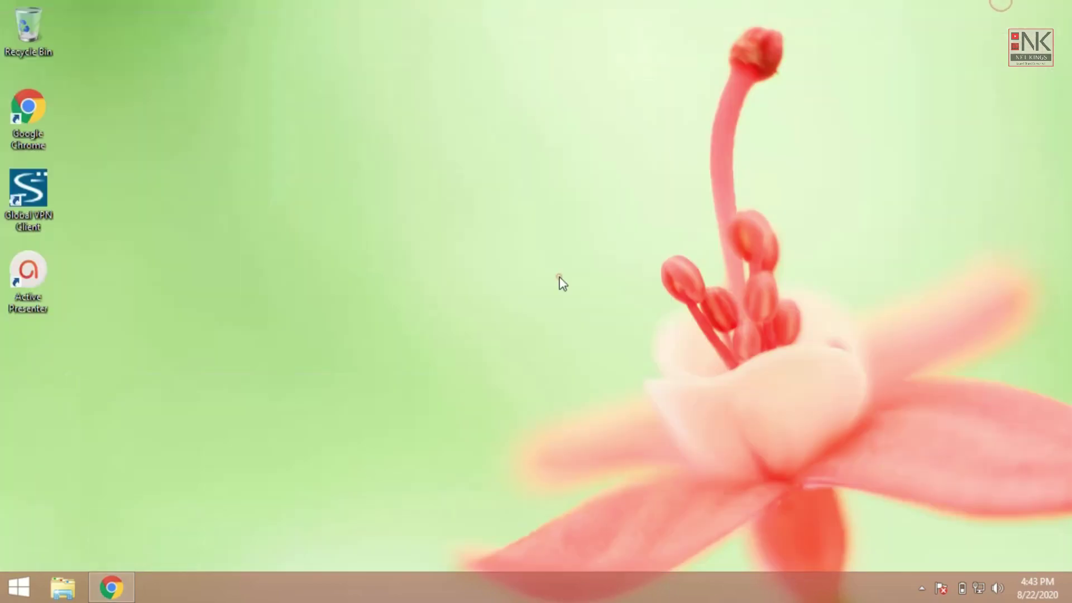
Step: Launch Remote Desktop Connection via mstsc and start connecting to netkings.ddns.net
key(super+r)
text(mstsc)
key(Return)
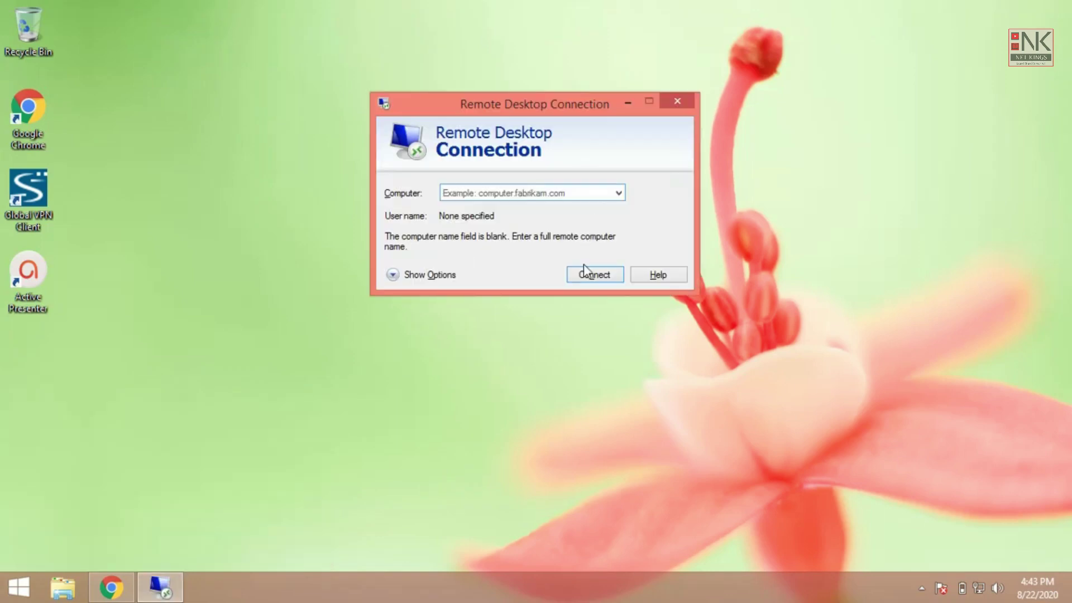
text(netking)
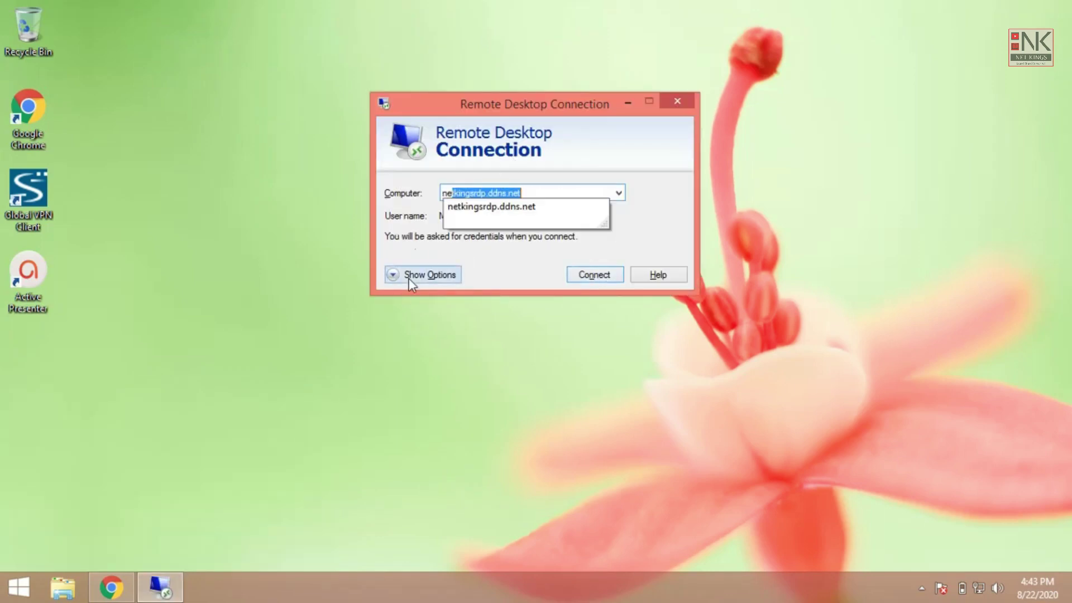
text(s.ddns.net)
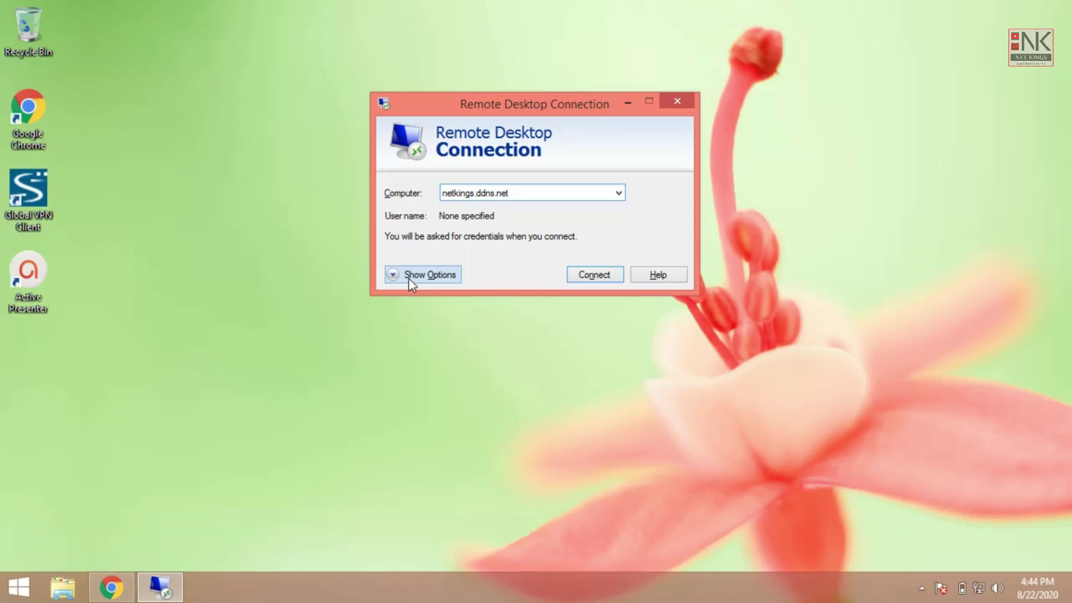
key(Return)
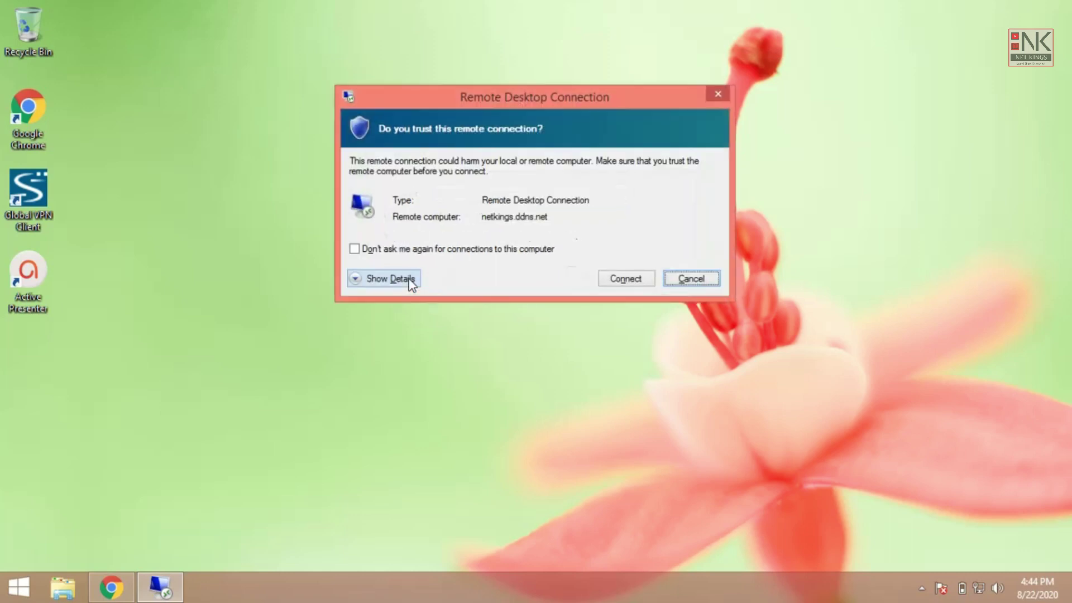
Step: Trust the remote connection, submit the login credentials, and accept the unverified certificate
key(shift+Tab)
key(Return)
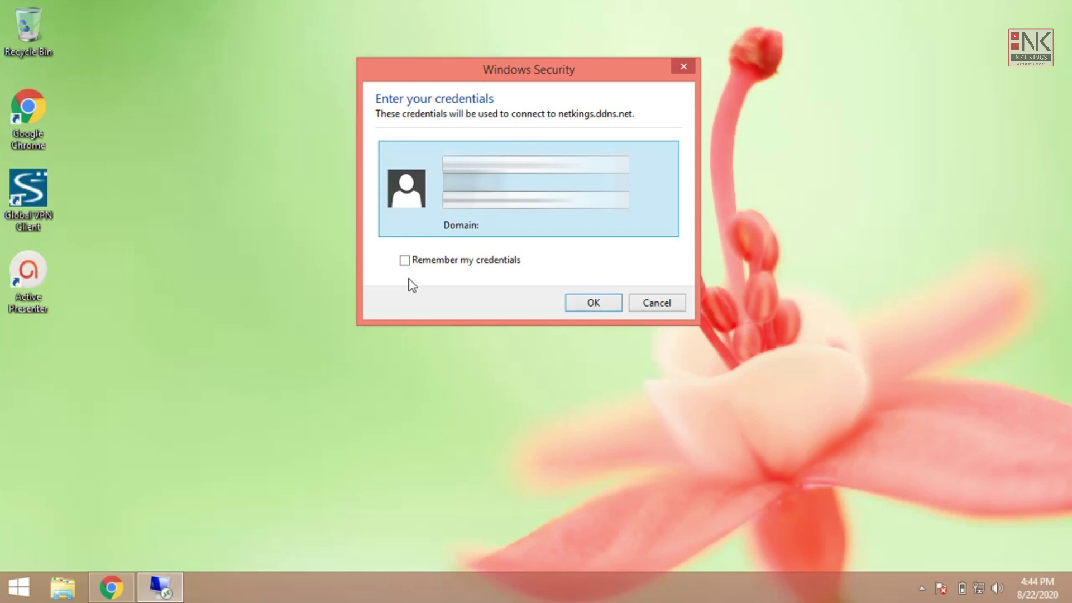
key(Return)
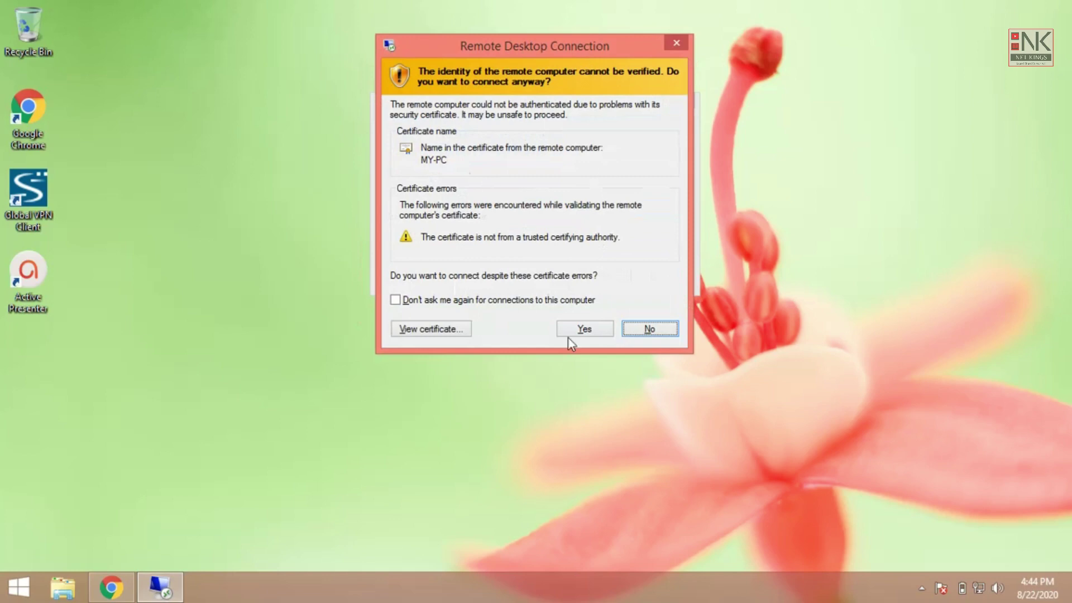
click(567, 332)
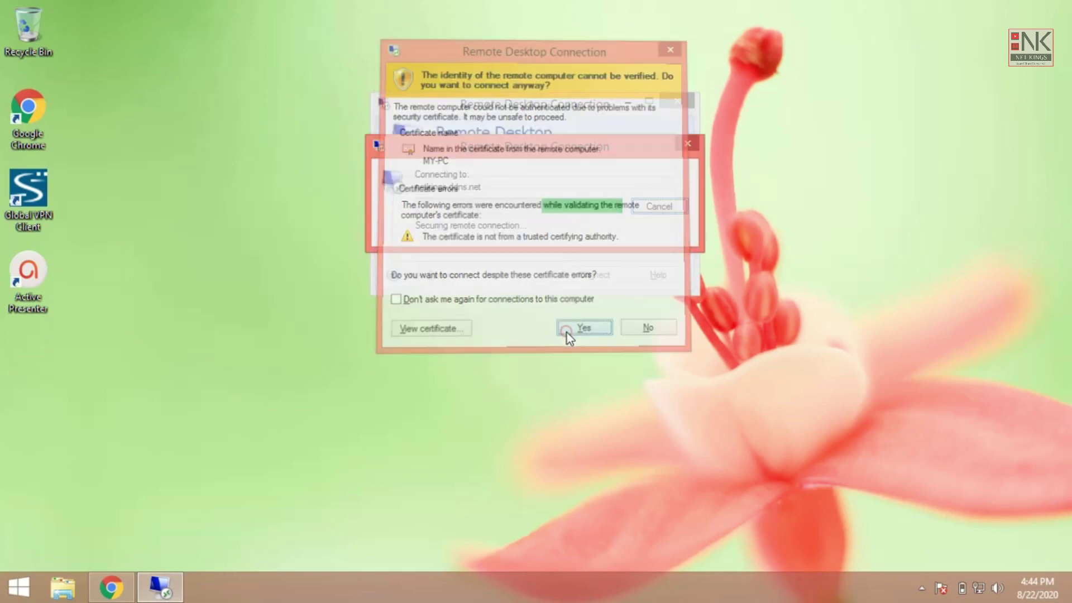